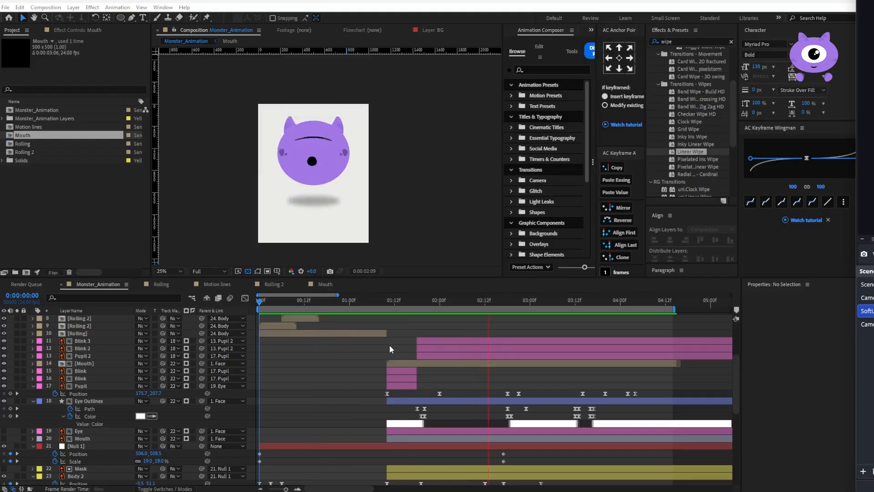
Create a new composition named Leg with a width of 700 px and a height of 500 px
click(366, 389)
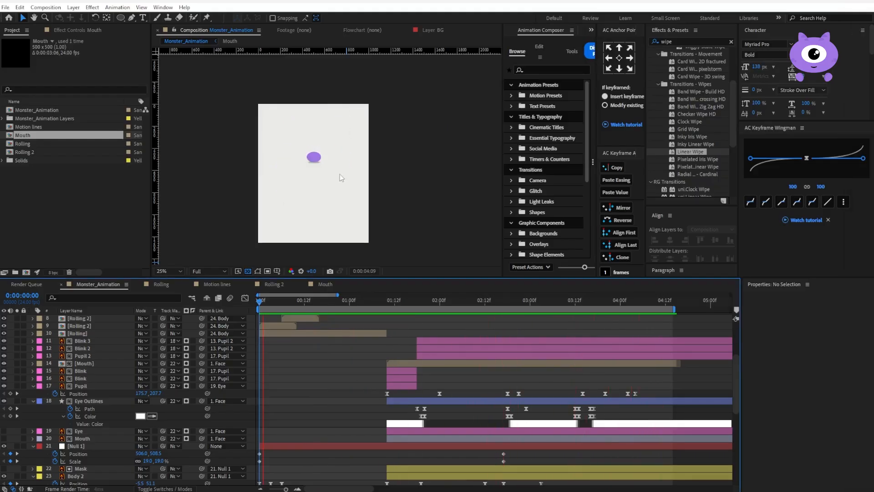
click(537, 303)
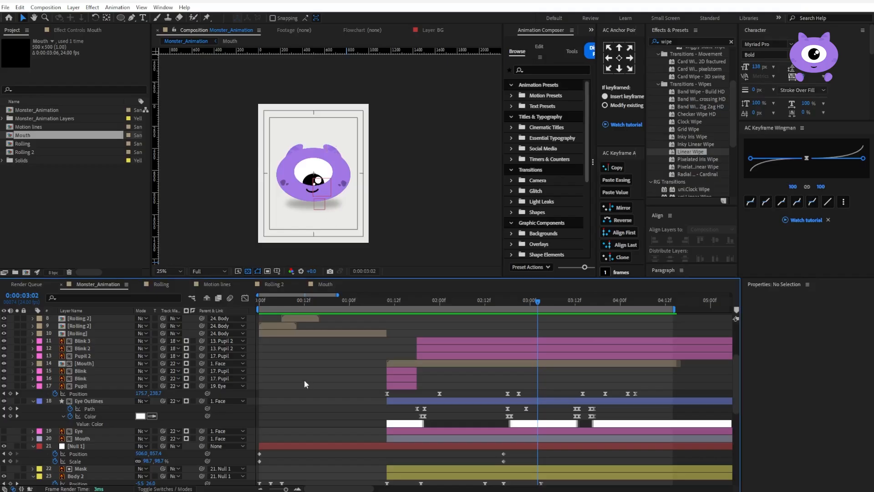
key(ctrl+n)
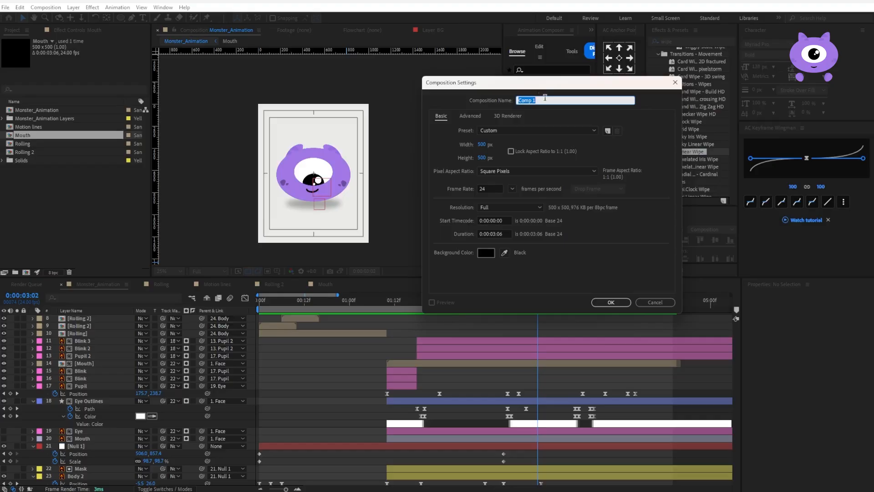
text(Leg)
click(483, 145)
text(700)
key(Return)
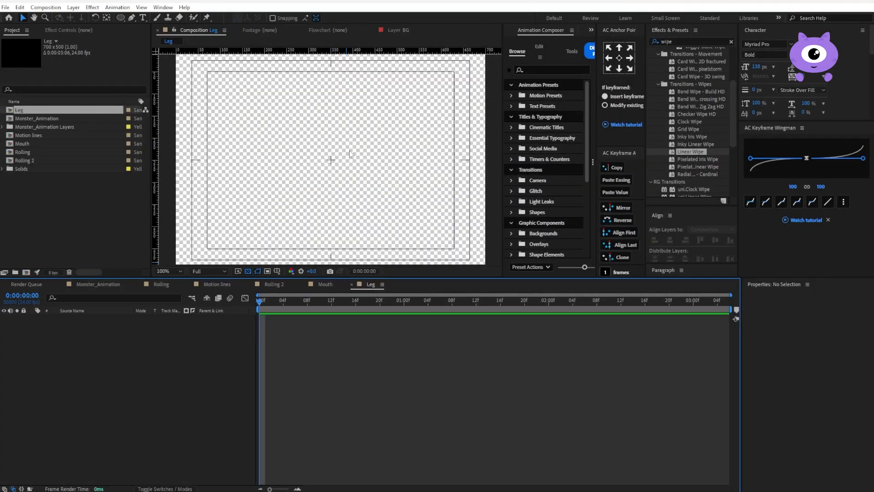
Draw a curved, roughly vertical leg line near the centre of the composition with the Pen tool
click(132, 18)
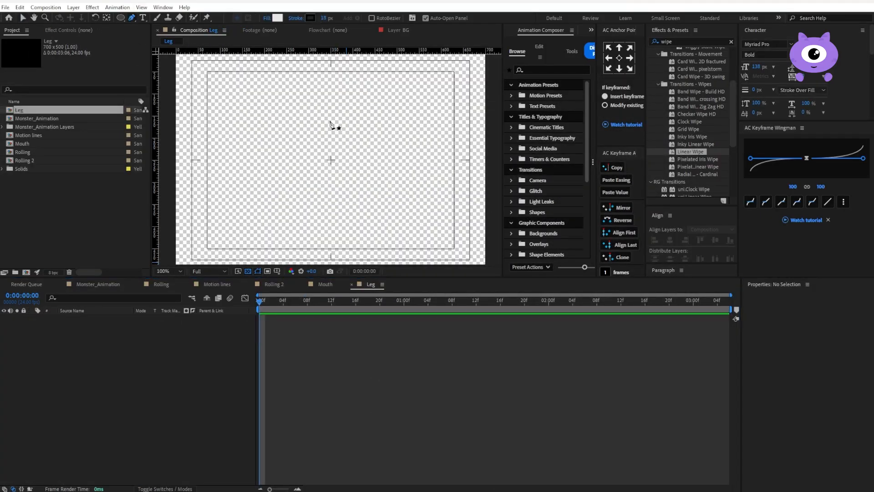
click(335, 107)
mouse_move(327, 198)
mouse_down()
mouse_move(344, 215)
mouse_move(340, 236)
mouse_up()
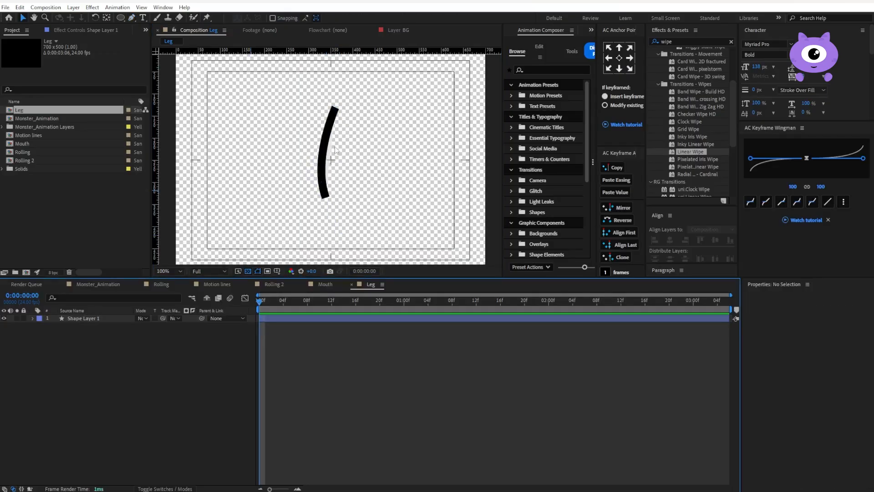
Set the leg line's stroke width to 55 px with a round cap and round join
click(325, 145)
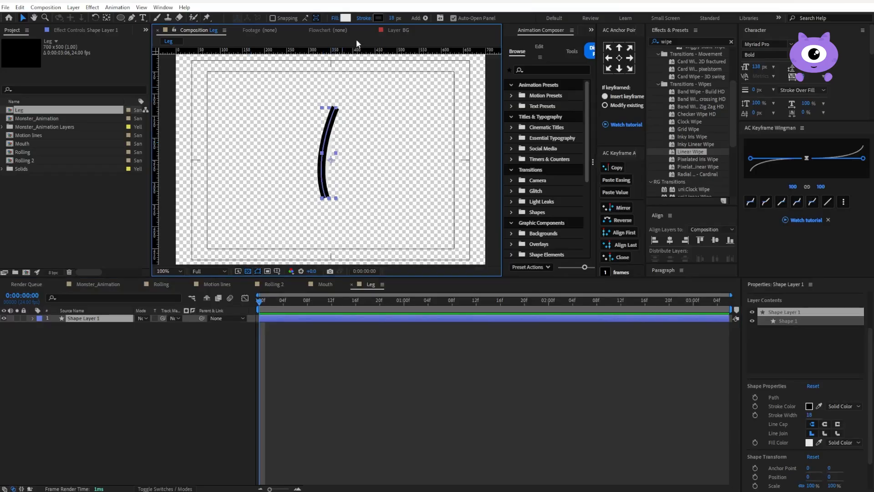
drag(395, 18, 412, 18)
click(825, 424)
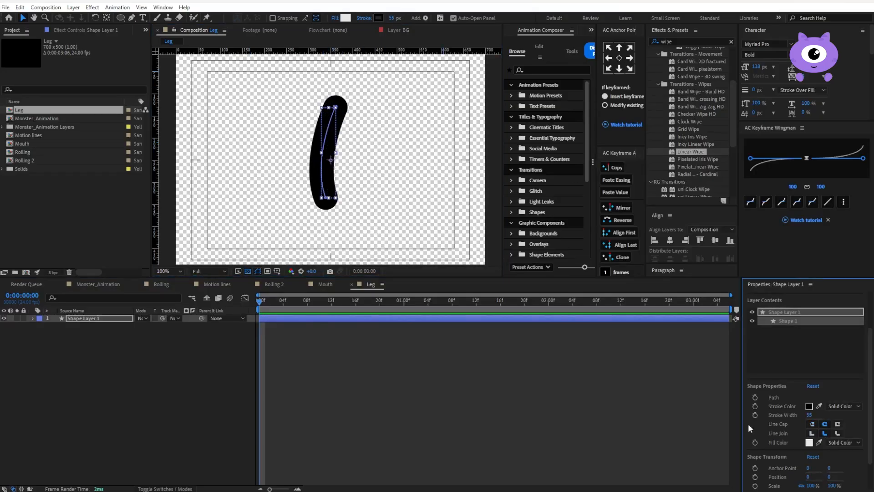
click(824, 434)
click(291, 373)
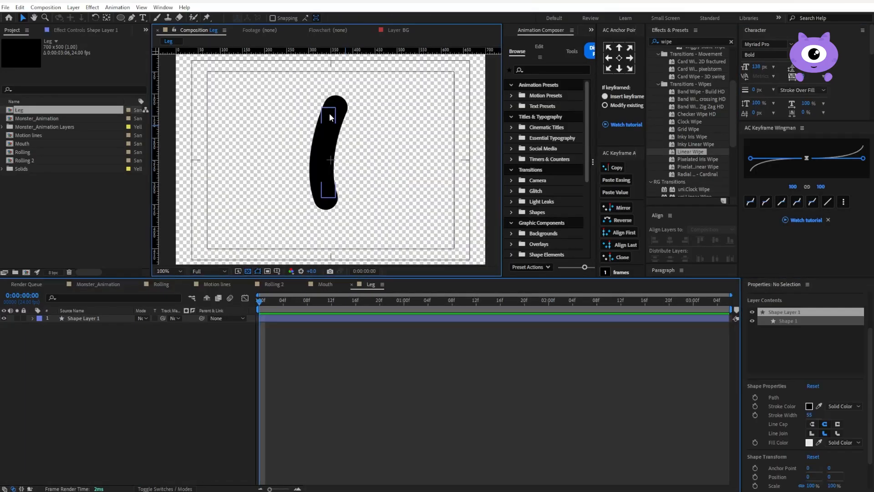
Recolour the leg's stroke with the monster's purple
click(380, 19)
key(ctrl+v)
key(Return)
click(414, 404)
key(g)
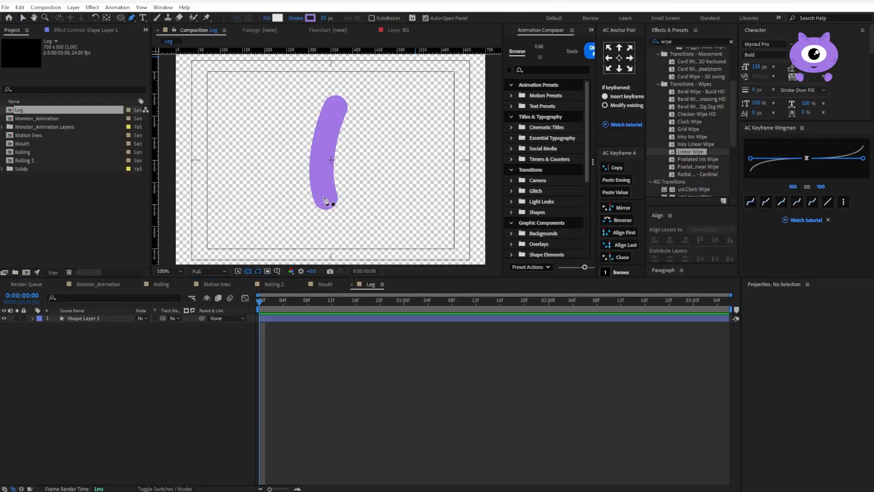
key(v)
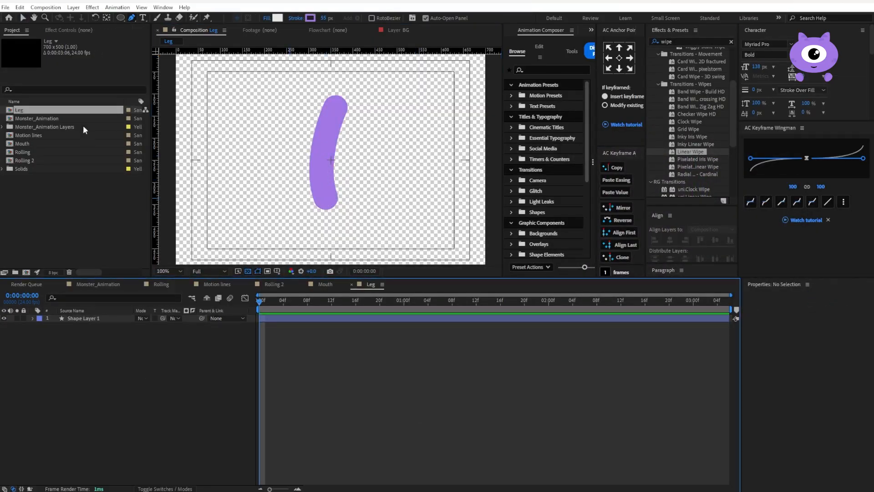
Import the Monster_Animation artwork into the project as a composition
right_click(38, 202)
mouse_move(79, 248)
click(167, 246)
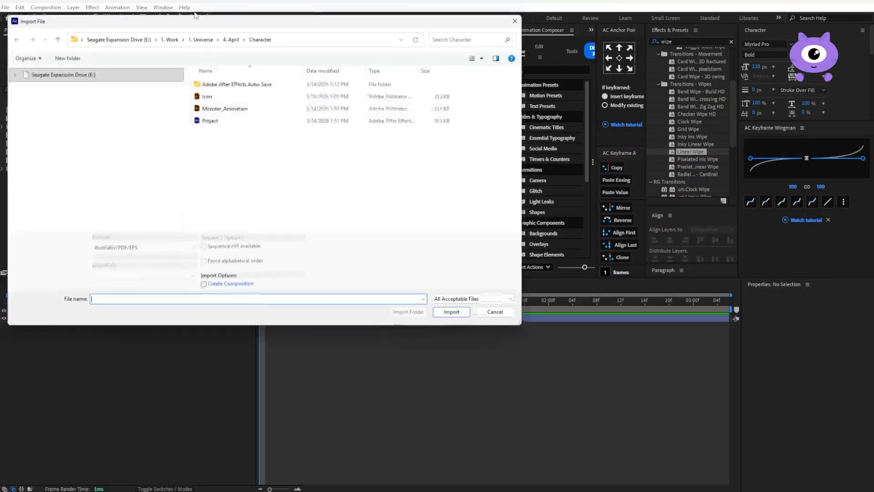
click(224, 107)
click(127, 278)
click(116, 299)
click(455, 314)
Place Monster_Animation 2 in the Leg composition above the leg, scale it to about 40%, and shift the leg left under the body
drag(25, 127, 80, 317)
key(comma)
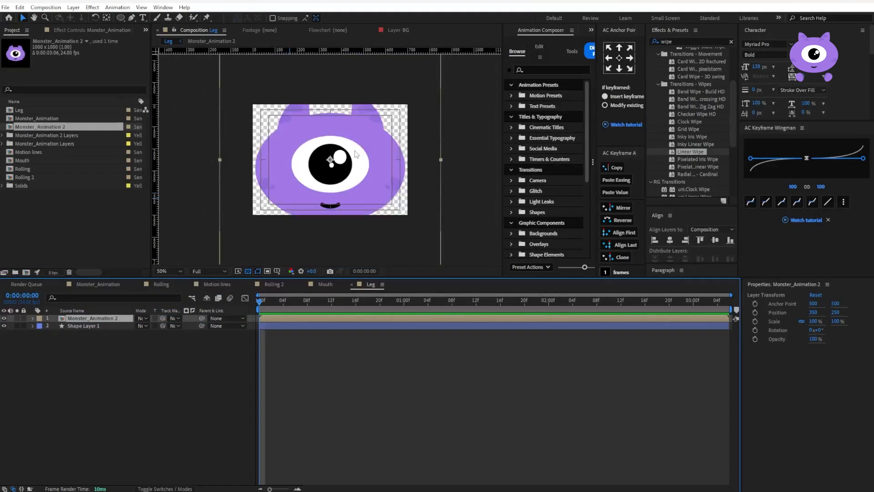
drag(441, 159, 338, 143)
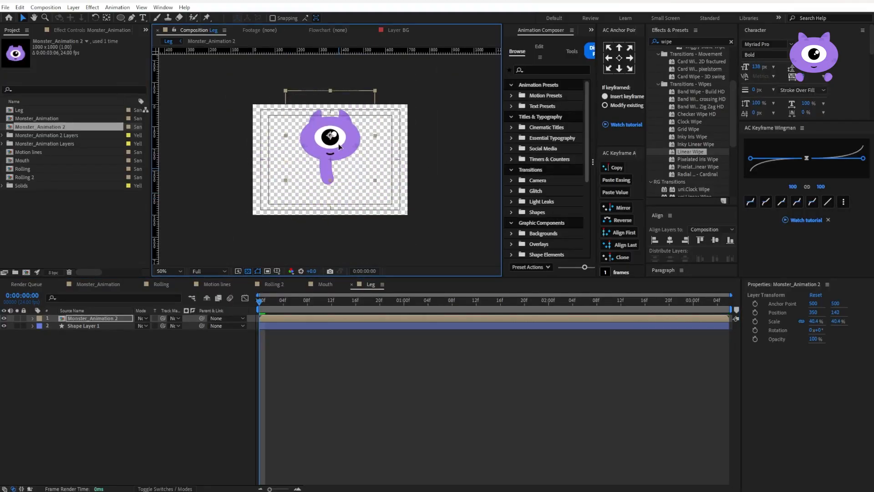
click(89, 326)
key(period)
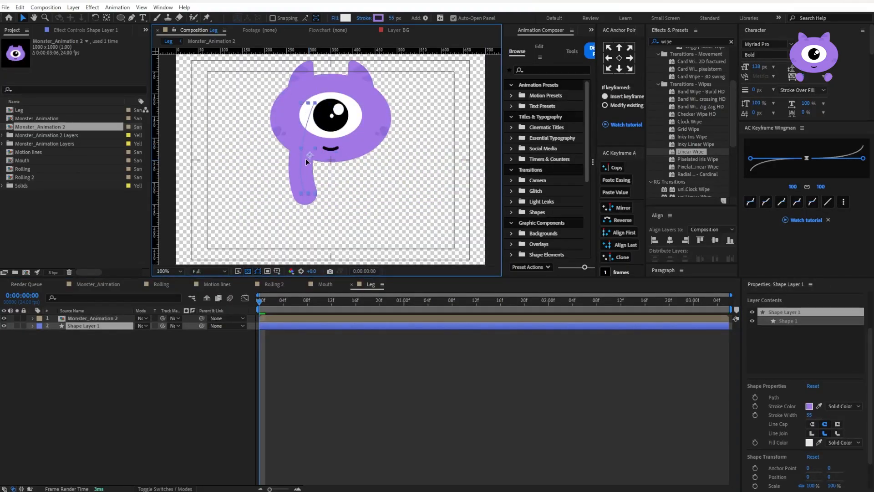
Draw a foot ellipse of about 100 by 54 px at the leg's lower end and fill it with the sampled purple, without a stroke
click(120, 18)
click(160, 37)
mouse_move(272, 193)
mouse_down()
mouse_move(319, 218)
mouse_move(297, 198)
mouse_up()
click(345, 18)
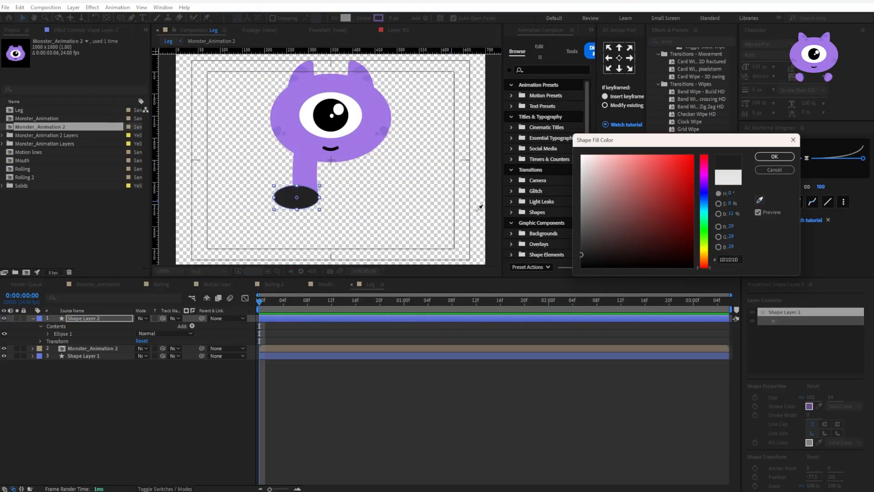
click(761, 201)
click(774, 156)
Cut off the lower half of the foot ellipse with an inverted rectangular mask
key(period)
click(120, 17)
click(157, 18)
drag(205, 235, 323, 263)
click(159, 348)
key(v)
drag(291, 230, 296, 245)
Trim the lower end of the leg layer level with the sole using an inverted rectangular mask
click(83, 371)
click(131, 19)
click(121, 17)
drag(208, 250, 351, 264)
click(159, 393)
drag(268, 243, 264, 244)
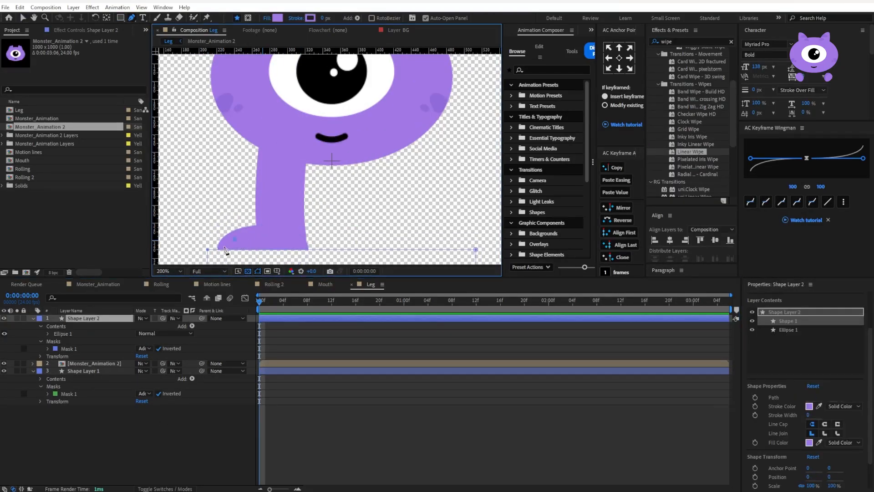
Draw a short curved toe line on the foot with the Pen tool and give it a 4 px stroke
click(131, 18)
click(224, 232)
drag(234, 217, 241, 214)
drag(323, 20, 326, 20)
click(47, 334)
click(64, 348)
click(56, 349)
key(comma)
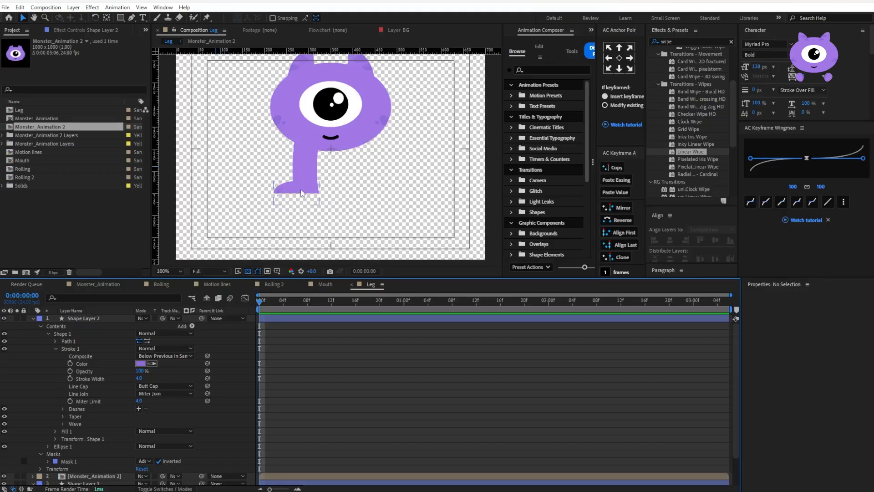
Recolour the leg's stroke with a darker purple than the monster's body
scroll(91, 410, down, 2)
click(84, 451)
click(379, 18)
click(636, 180)
click(775, 157)
Lower the top of the leg to shorten it and move the monster body slightly down
drag(316, 92, 306, 140)
drag(335, 111, 335, 121)
Scale the foot layer to 67% and thin the leg's stroke to 38 px
click(293, 187)
key(s)
drag(148, 326, 138, 325)
click(84, 341)
drag(395, 19, 387, 19)
key(period)
click(290, 222)
drag(147, 325, 141, 326)
click(84, 341)
key(comma)
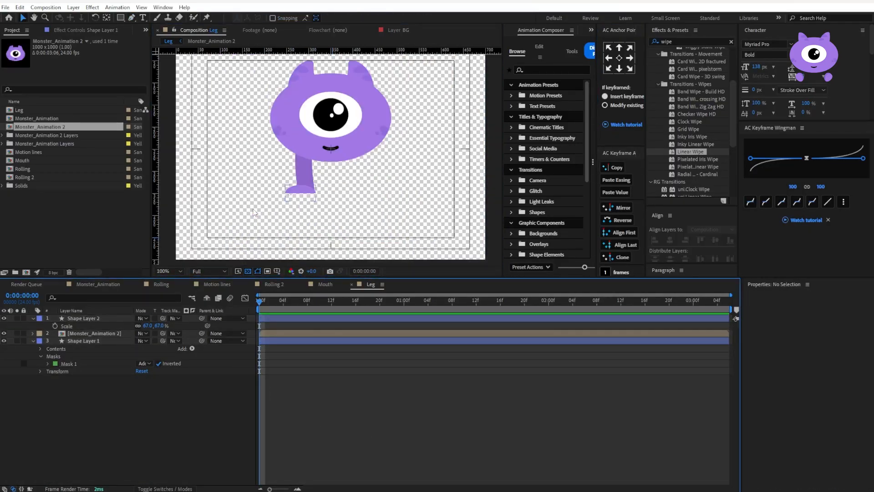
Fill the foot with the darker purple sampled from the leg
click(345, 19)
click(760, 200)
click(310, 176)
click(775, 156)
Set the foot layer's position to 314.5, 349.5 to align it with the leg
key(period)
click(40, 326)
click(63, 334)
drag(142, 371, 140, 371)
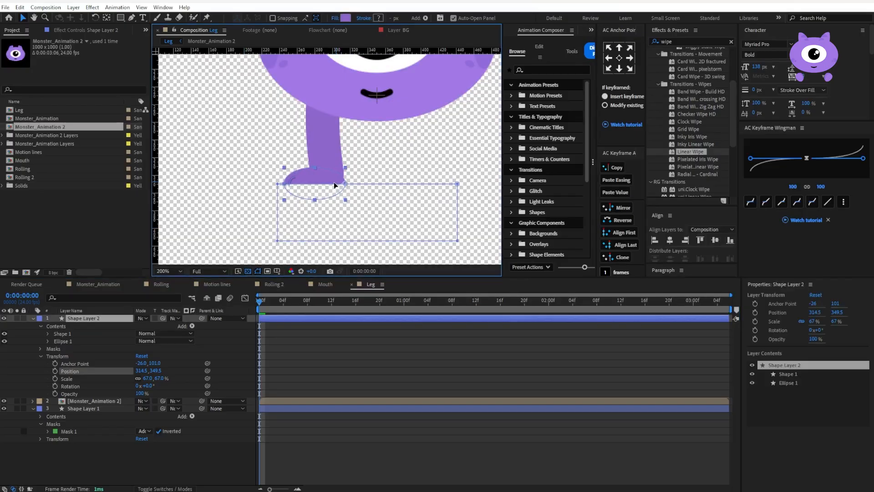
Touch up the leg's lower end where it meets the foot and shift the monster body slightly to the left
click(83, 408)
key(g)
scroll(329, 177, down, 1)
key(v)
click(351, 107)
click(236, 382)
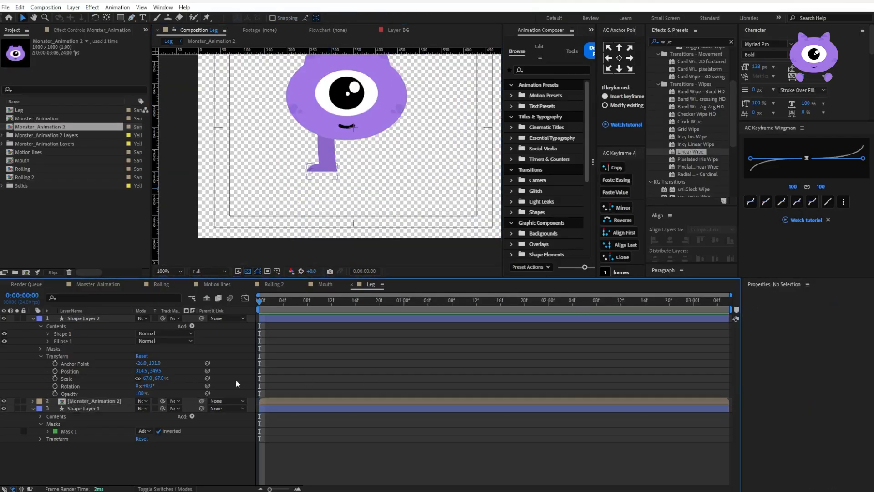
Duplicate the foot and leg layers and place the copies at the bottom of the layer stack
click(33, 318)
click(84, 334)
ctrl+click(84, 319)
key(ctrl+d)
drag(82, 340, 84, 380)
click(100, 426)
Parent the copied foot layer to the copied leg layer
click(97, 365)
click(99, 371)
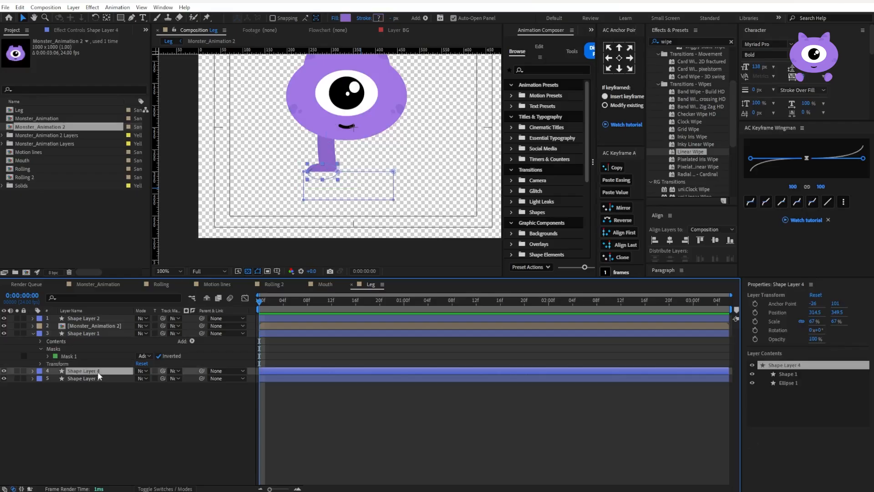
drag(202, 371, 201, 379)
click(84, 378)
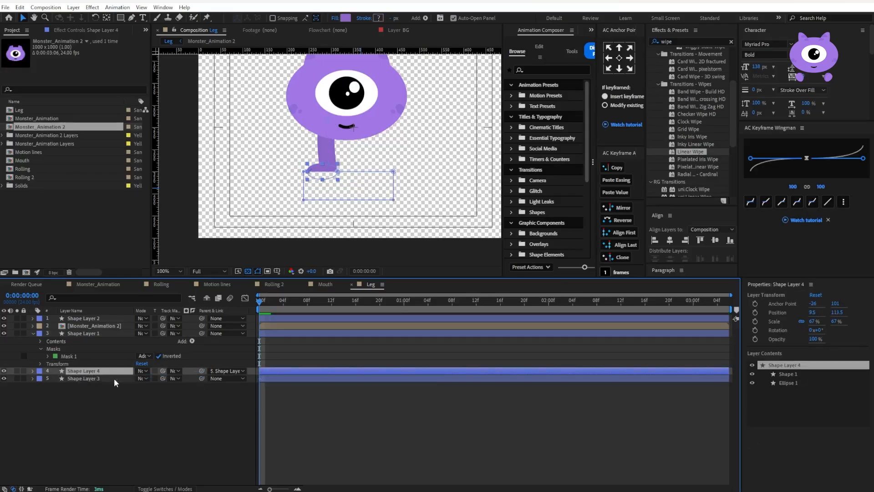
Mirror the copied leg by setting its scale to -100, 100% and place it under the other side of the body
key(s)
click(149, 386)
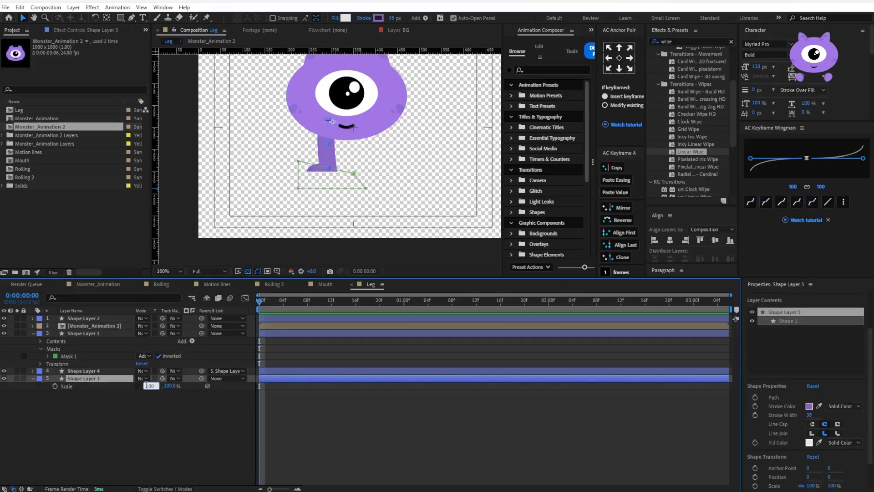
key(Return)
drag(333, 122, 360, 125)
click(374, 421)
scroll(357, 145, down, 1)
scroll(356, 145, up, 1)
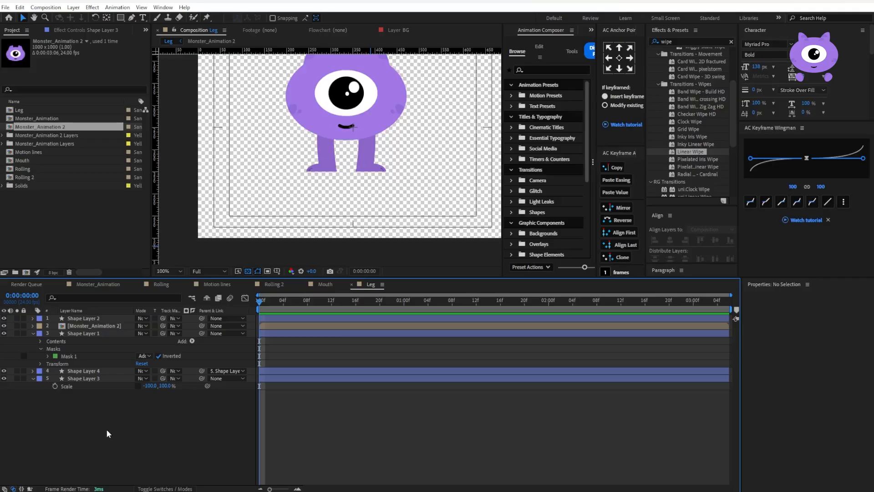
Delete the monster reference layer and the mirrored leg and foot copies from the composition
click(94, 326)
key(Delete)
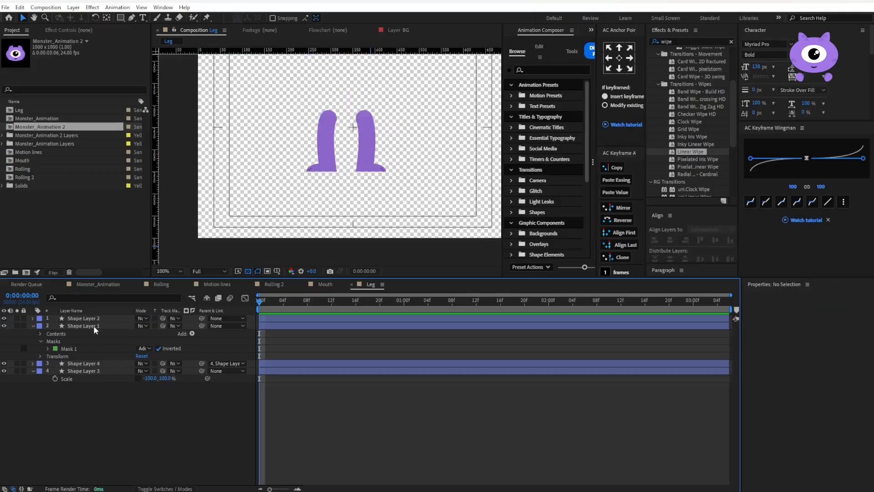
click(369, 146)
key(Delete)
click(374, 169)
key(Delete)
click(388, 418)
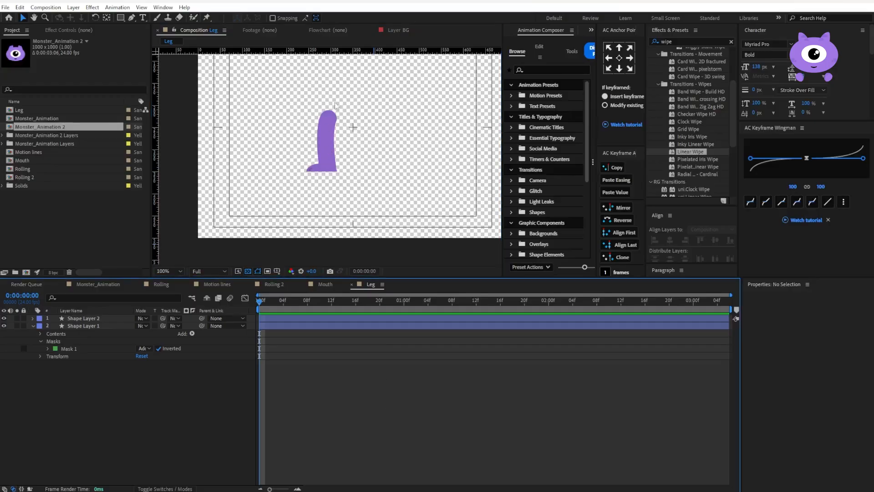
Rename the foot's shape layer as Foot
key(period)
click(330, 166)
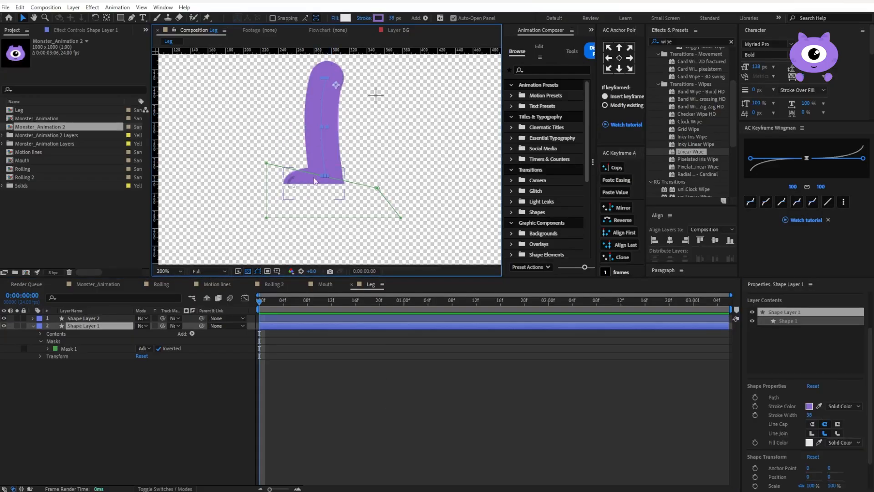
click(122, 358)
key(Return)
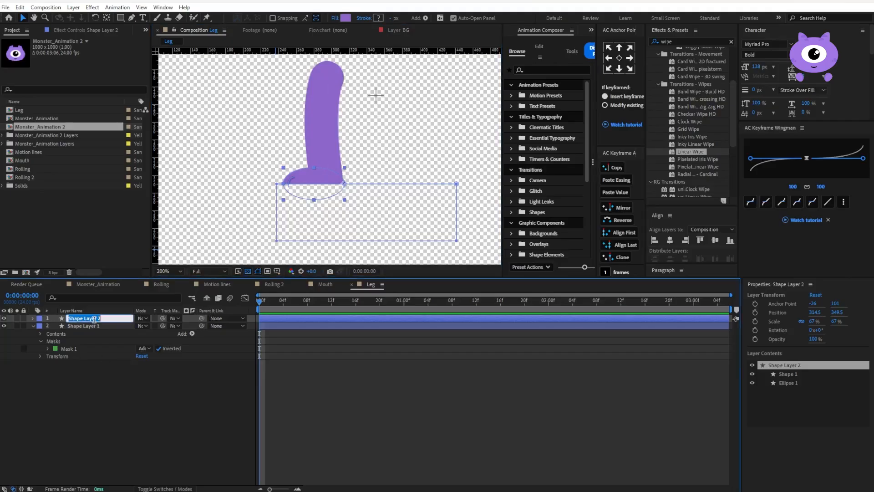
text(Foot)
key(Return)
Rename the remaining shape layer as Leg and parent the Foot layer to it
click(86, 326)
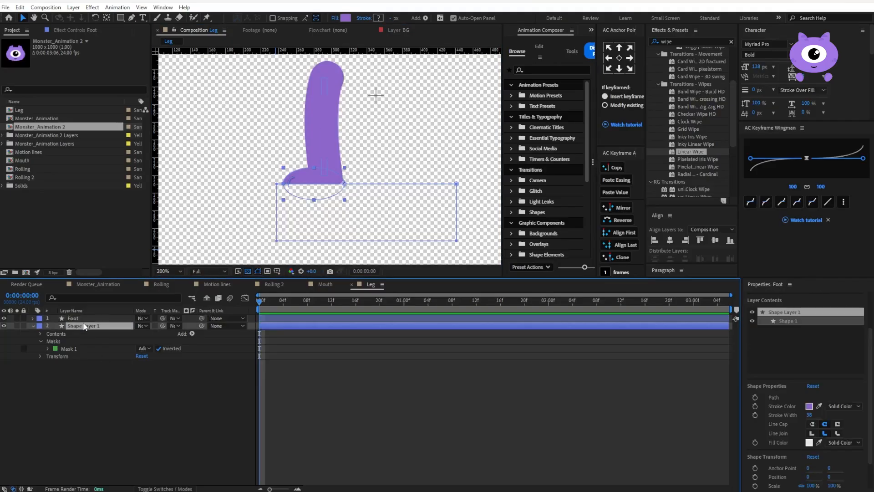
key(Return)
text(Leg)
key(Return)
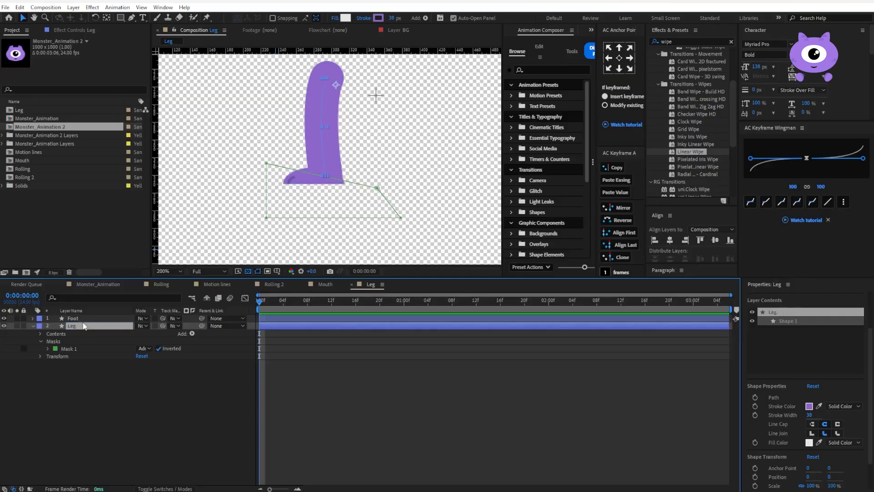
drag(101, 332, 76, 324)
click(74, 318)
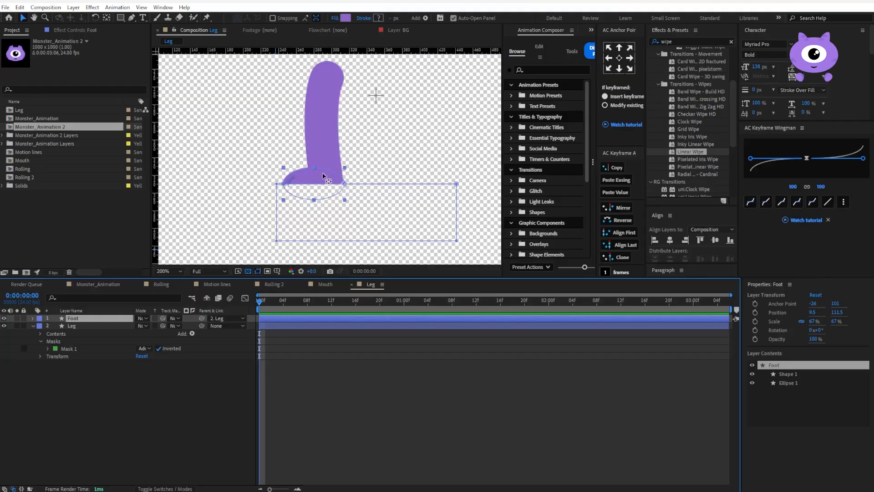
Try rotating the foot about its existing anchor point, and undo the rotation
key(period)
key(r)
drag(145, 326, 138, 325)
key(ctrl+z)
Try the Foot layer's anchor point at the middle of the ankle with a rotation of -36°, and undo the rotation
drag(359, 208, 316, 183)
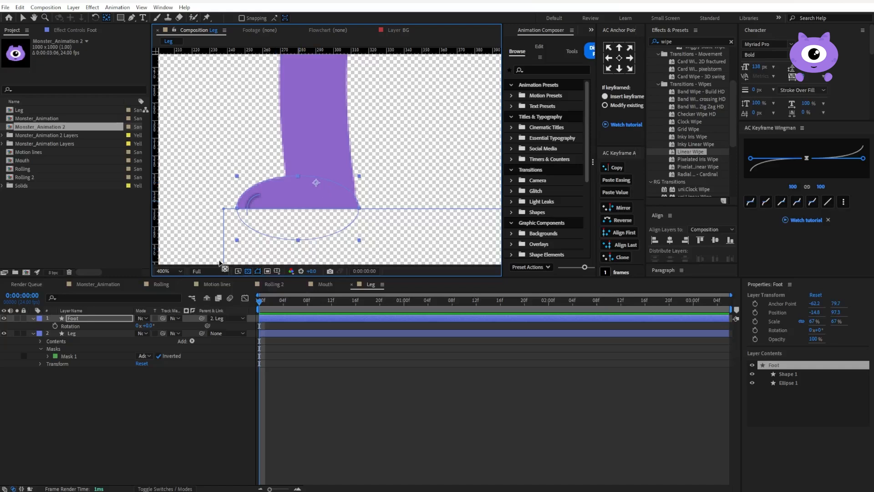
drag(151, 325, 138, 327)
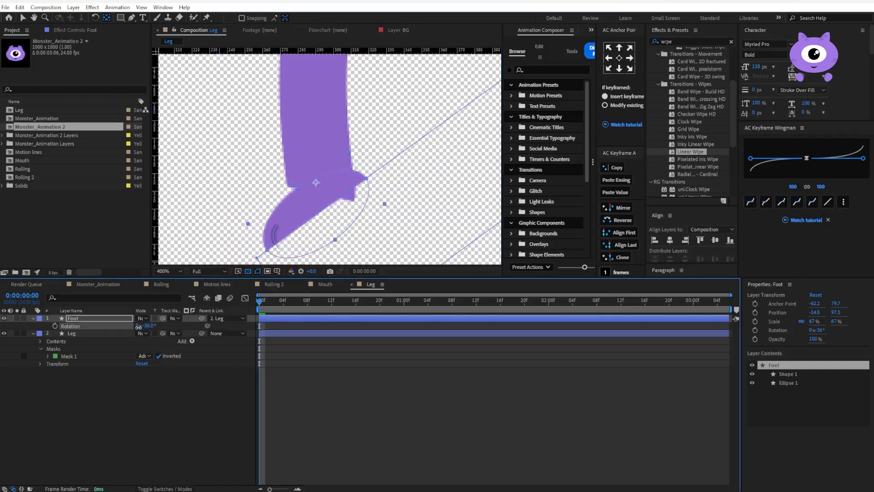
key(ctrl+z)
Move the Foot layer's anchor point to the ankle near the heel, test the foot's rotation about it, and undo the rotation
drag(316, 183, 339, 191)
drag(151, 326, 134, 331)
key(comma)
key(ctrl+z)
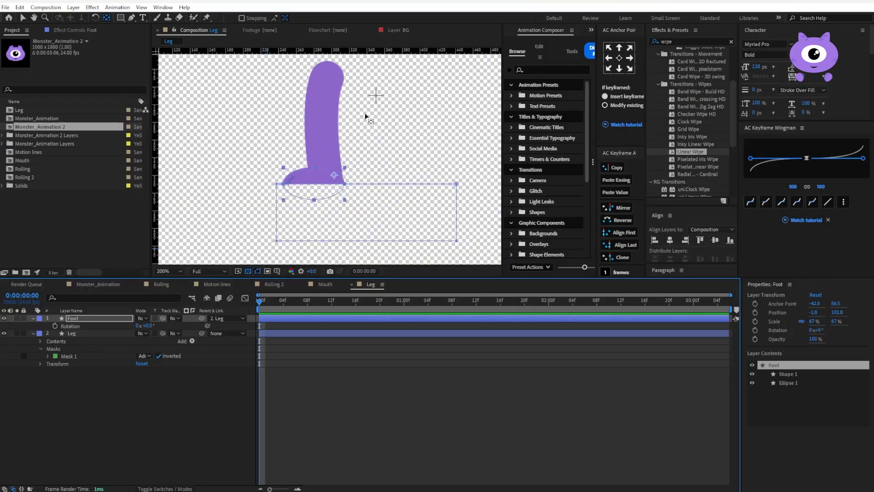
Reshape the Leg layer's mask by moving its two upper corner points so the mask's edge runs level along the foot's sole
click(90, 334)
click(267, 164)
click(83, 333)
key(g)
drag(267, 163, 266, 179)
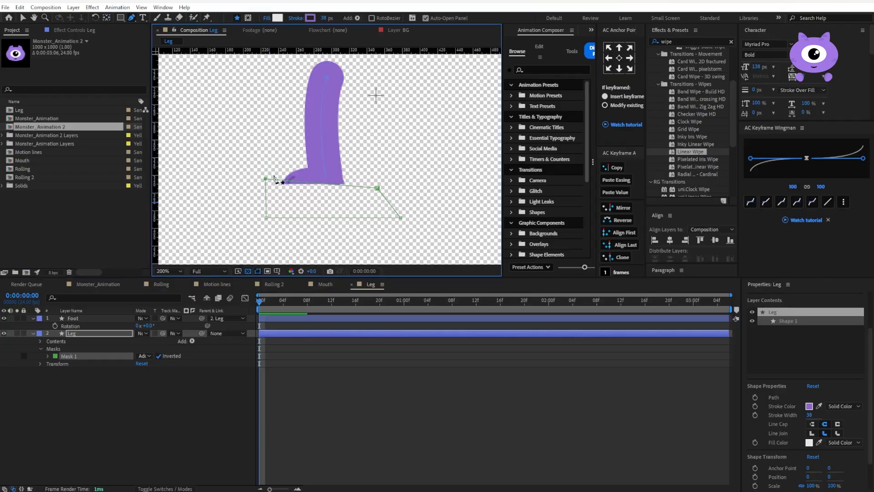
drag(378, 187, 378, 181)
drag(267, 178, 266, 184)
Try rotating the foot to -29° against the adjusted leg mask, and undo the rotation
click(108, 326)
drag(145, 325, 138, 326)
click(147, 383)
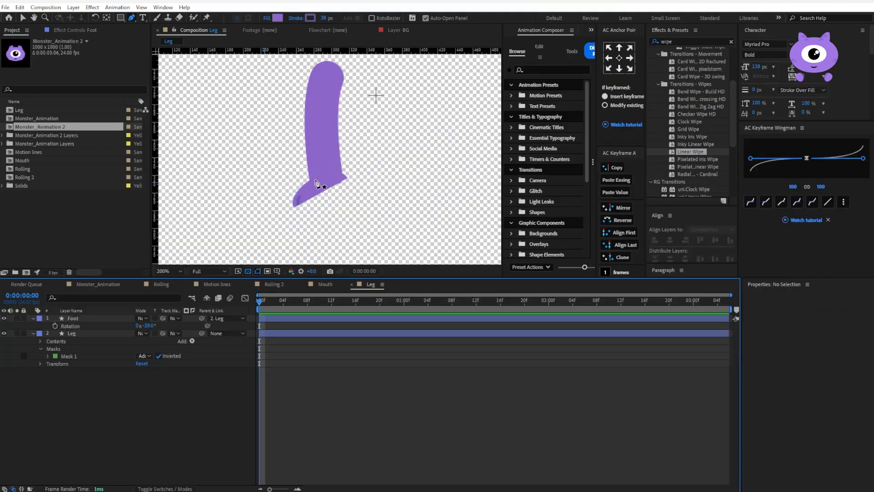
key(ctrl+z)
Move the Leg layer's mask up slightly over the sole, and place the Leg layer's anchor point at the top of the leg
key(v)
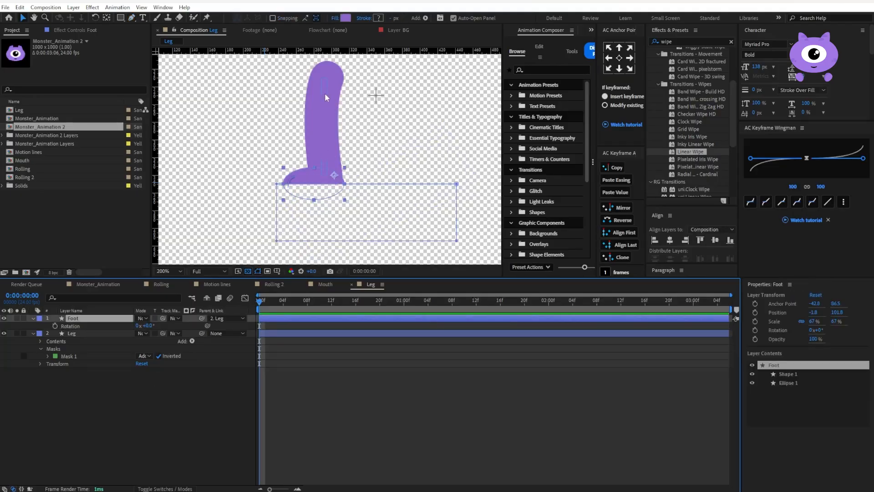
click(309, 184)
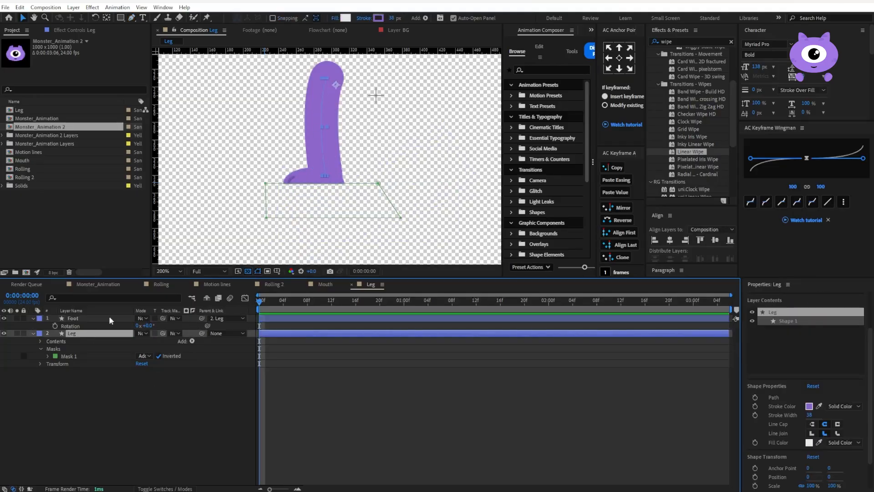
scroll(342, 188, up, 2)
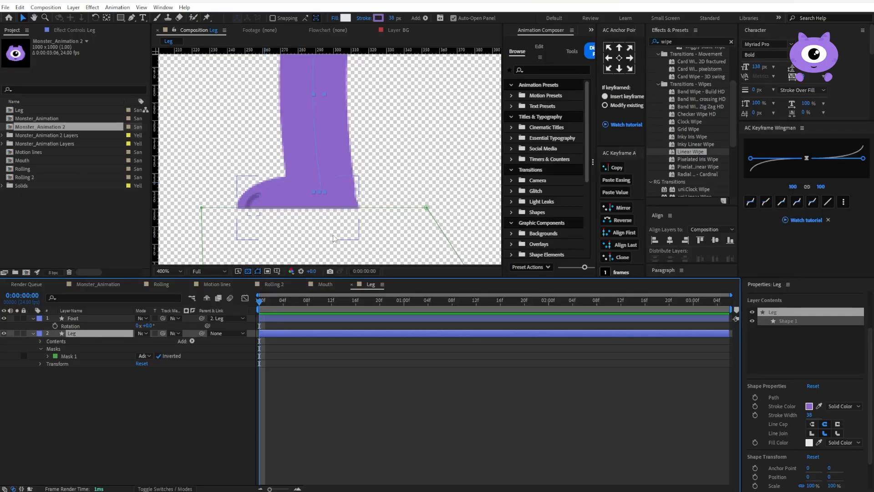
mouse_move(332, 207)
mouse_down()
mouse_move(331, 242)
mouse_move(335, 204)
mouse_up()
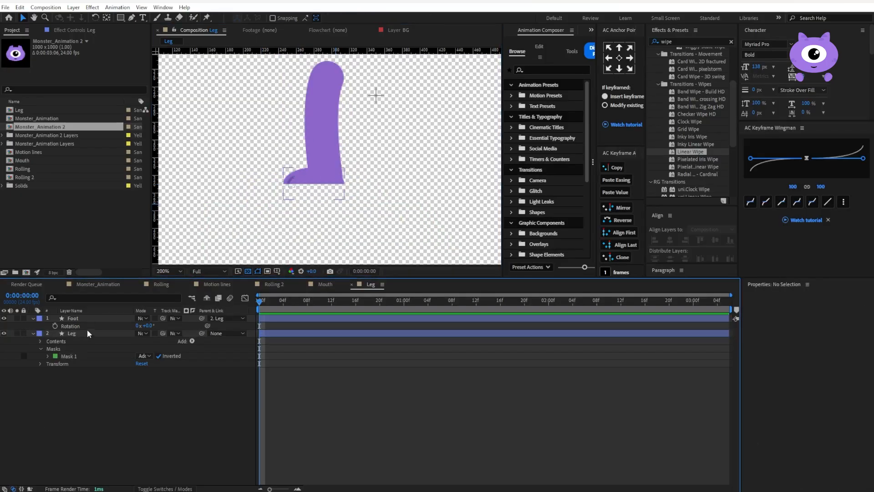
click(87, 334)
click(620, 50)
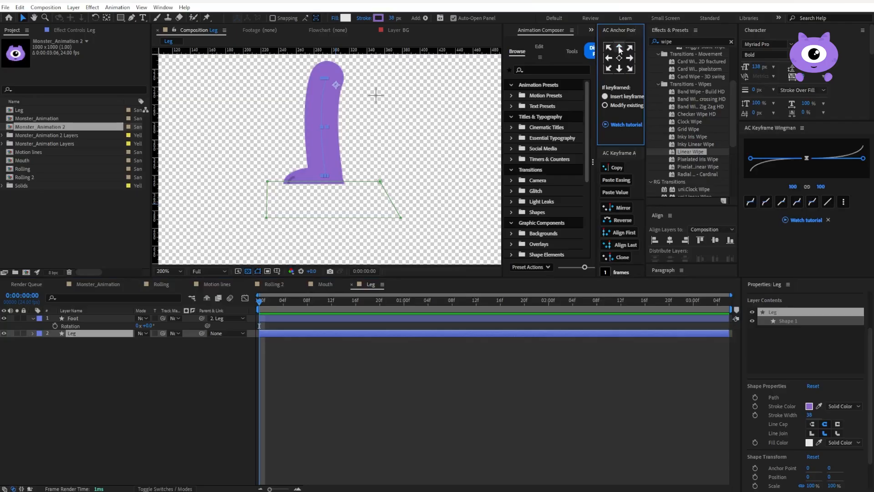
Copy the Leg and Foot layers into the Monster_Animation composition, starting them at 0:00:01:19
shift+click(98, 318)
click(95, 287)
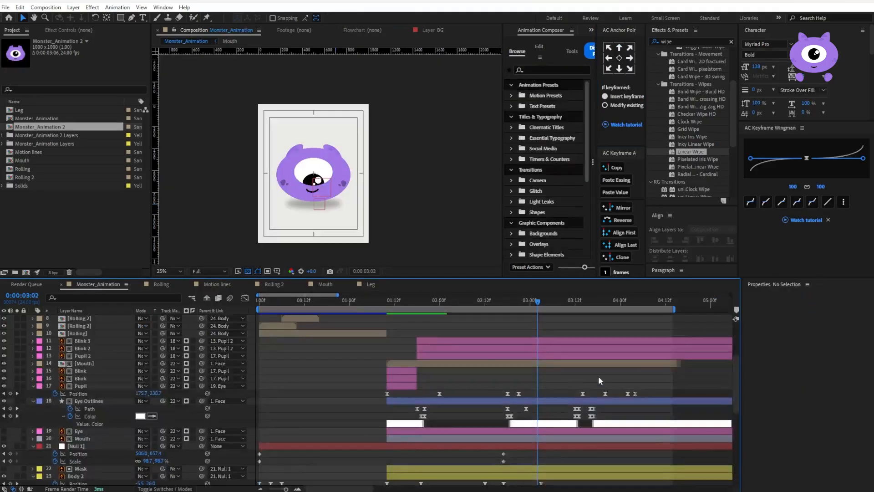
scroll(485, 357, up, 3)
click(422, 303)
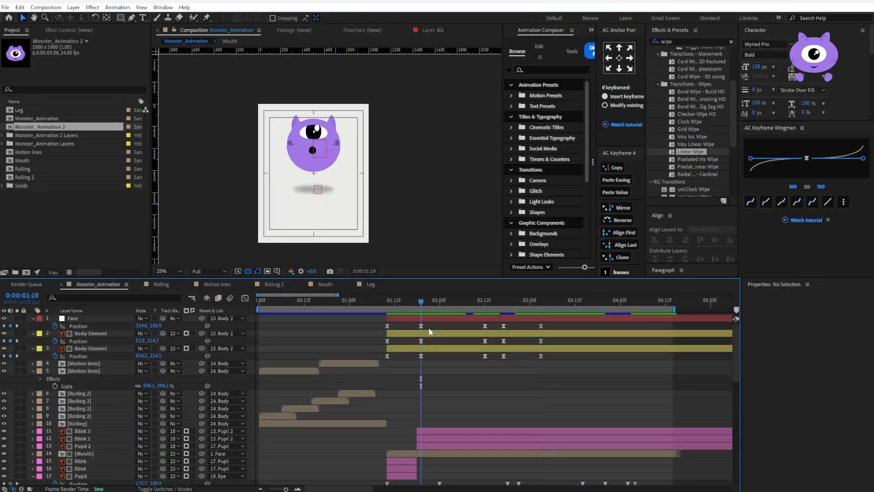
key(ctrl+v)
key(bracketleft)
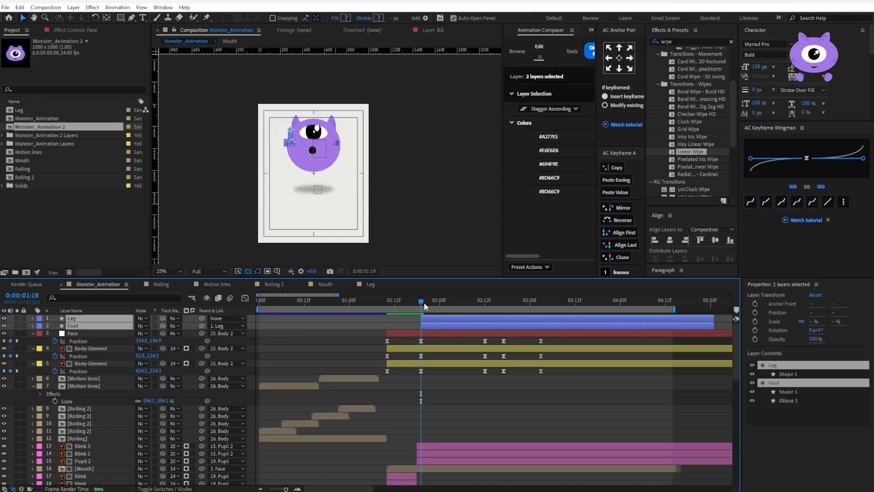
Parent the Leg layer to Body 2 and place it below the Foot layer
click(109, 319)
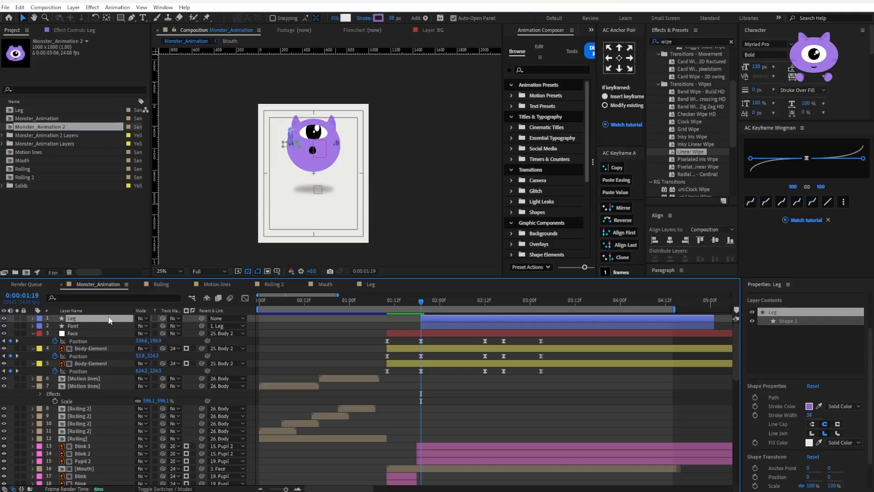
click(227, 320)
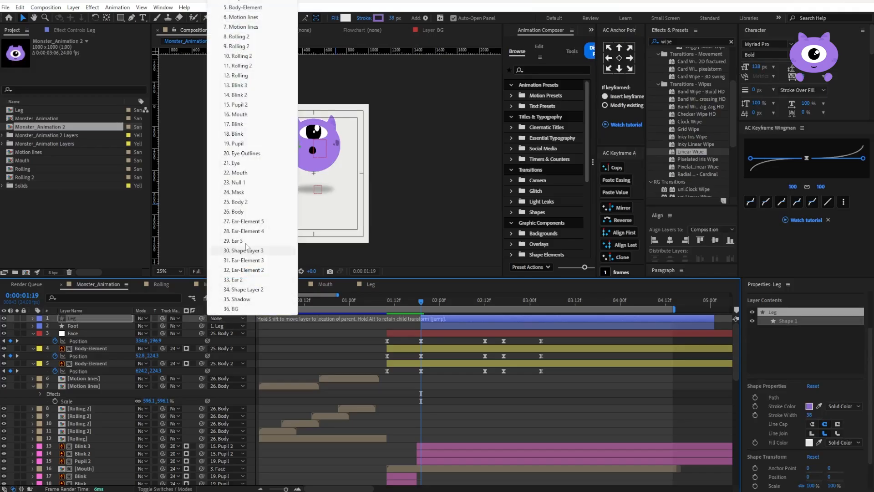
click(241, 201)
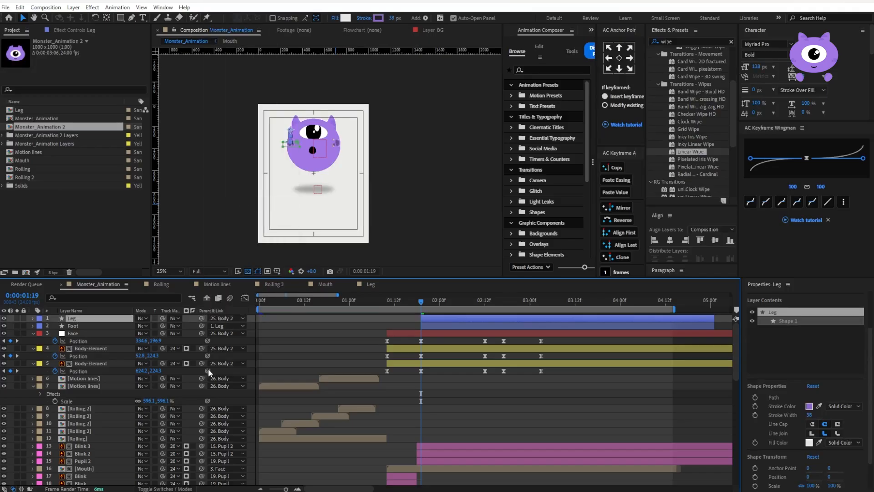
drag(74, 318, 73, 328)
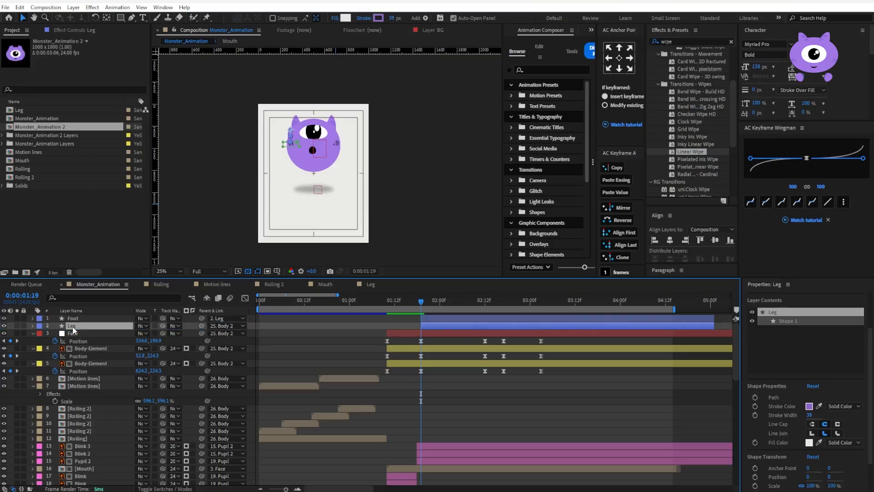
At 0:00:03:04, position the leg under the monster's body and scale it to 286.5, 211.7%
drag(488, 302, 545, 302)
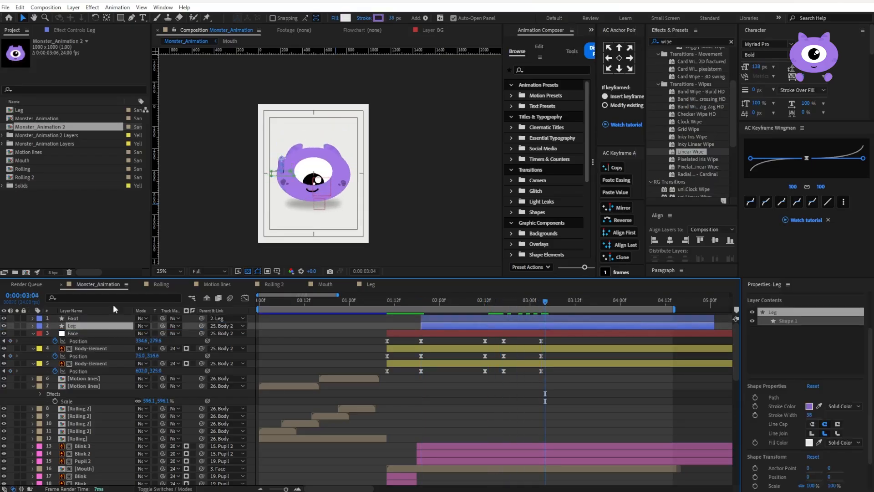
key(period)
drag(233, 160, 275, 236)
key(s)
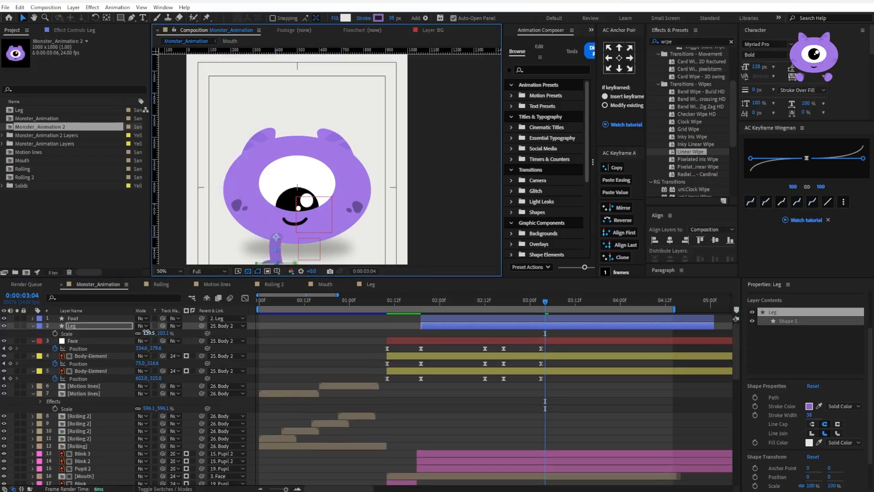
drag(146, 334, 157, 333)
drag(275, 234, 270, 215)
drag(149, 335, 155, 335)
Move the Foot and Leg layers just above the BG layer, and hide the Shadow layer
shift+click(95, 319)
drag(94, 319, 14, 464)
click(4, 436)
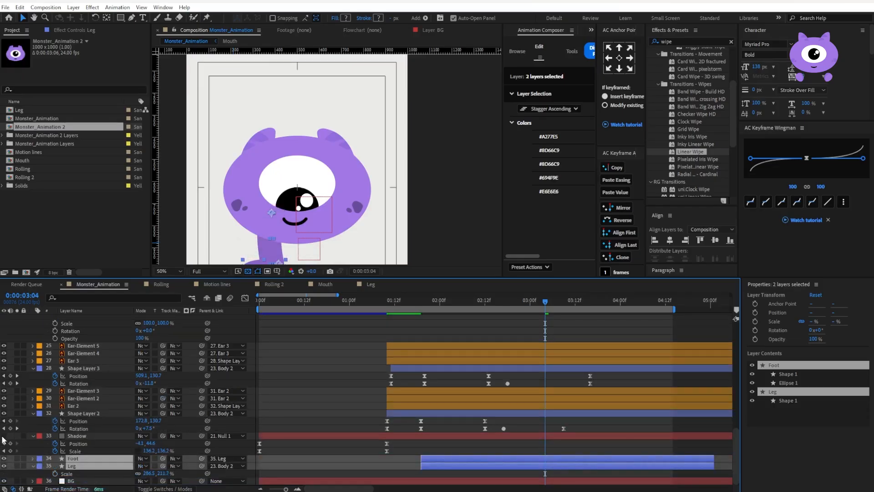
Nudge the Leg layer slightly toward the middle of the monster's body
drag(263, 251, 270, 189)
click(76, 459)
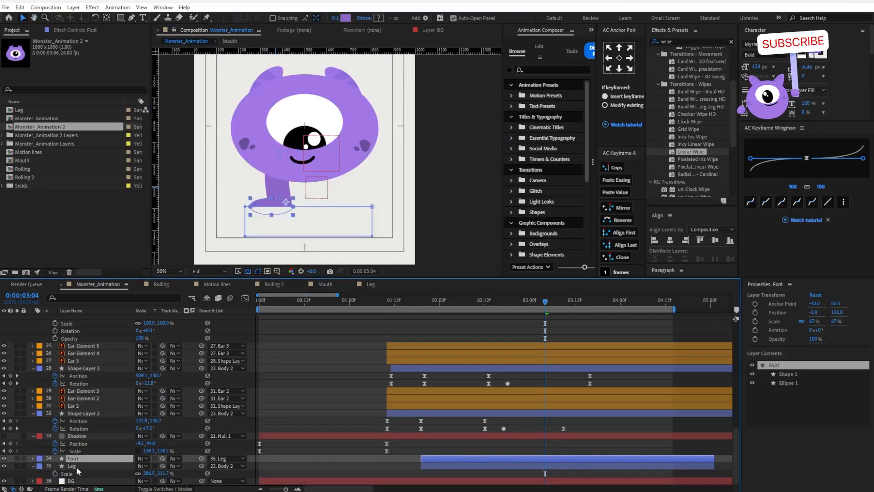
click(73, 466)
key(Return)
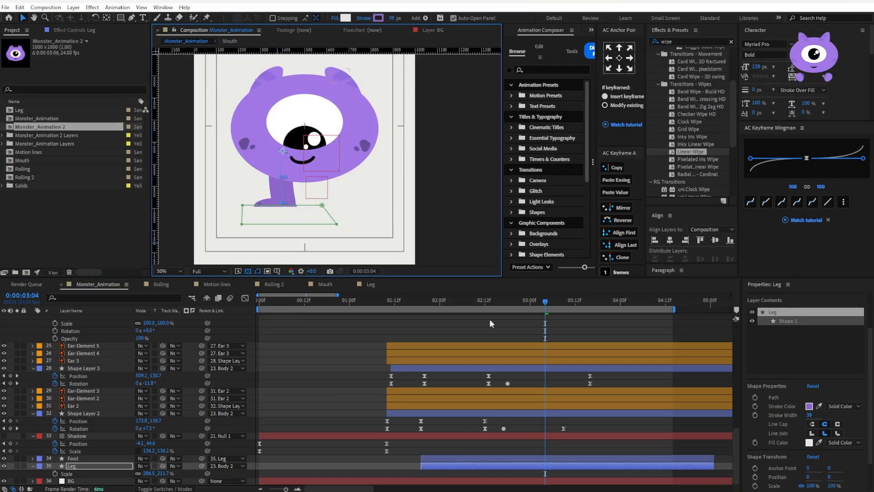
Extend the start of the Foot and Leg layers back to 0:00:01:10, where the body shape appears
drag(416, 302, 387, 303)
scroll(39, 451, up, 6)
key(space)
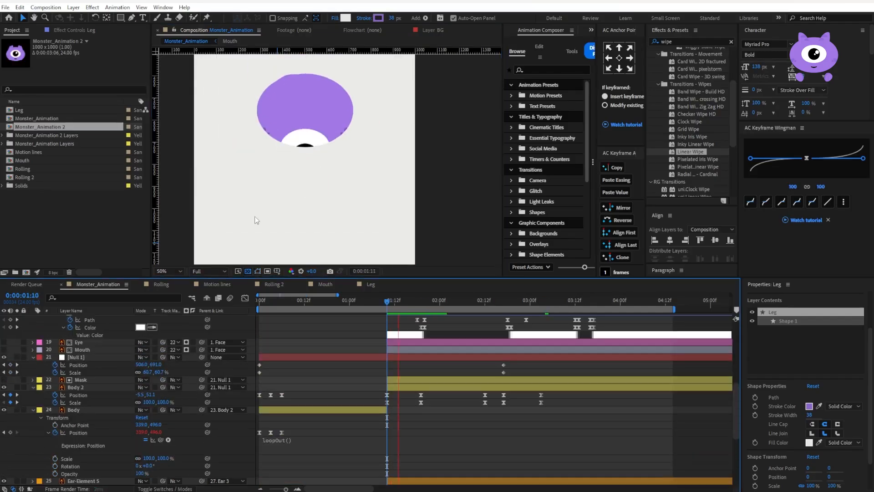
scroll(272, 176, down, 3)
scroll(434, 365, down, 6)
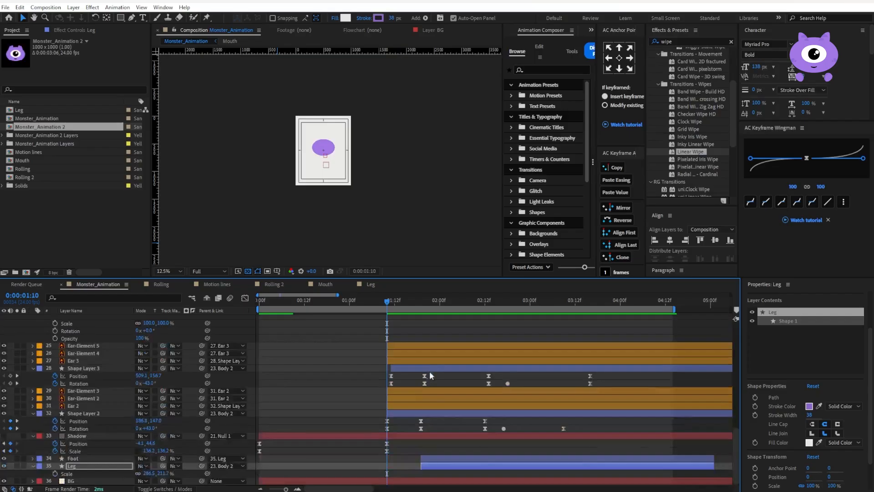
shift+click(418, 457)
drag(418, 457, 387, 458)
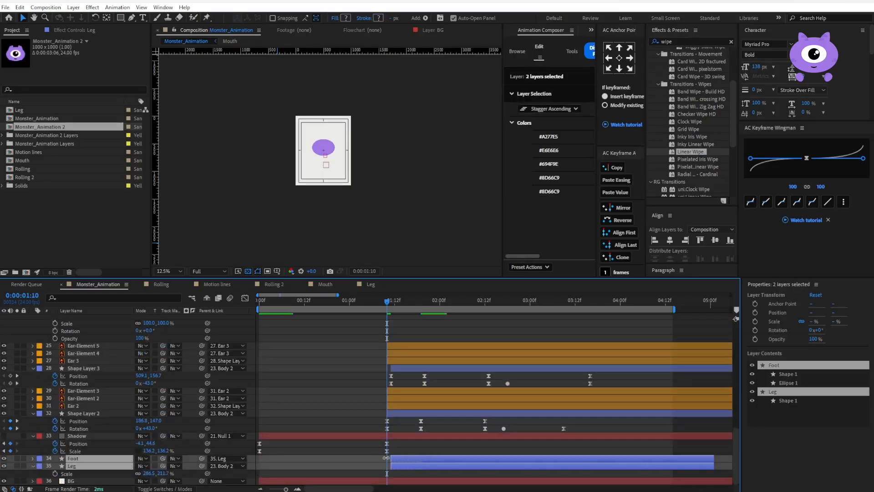
Add position, scale and rotation keyframes to the Leg layer at 0:00:01:10 and apply Easy Ease to them
click(72, 466)
click(37, 467)
click(34, 459)
click(33, 458)
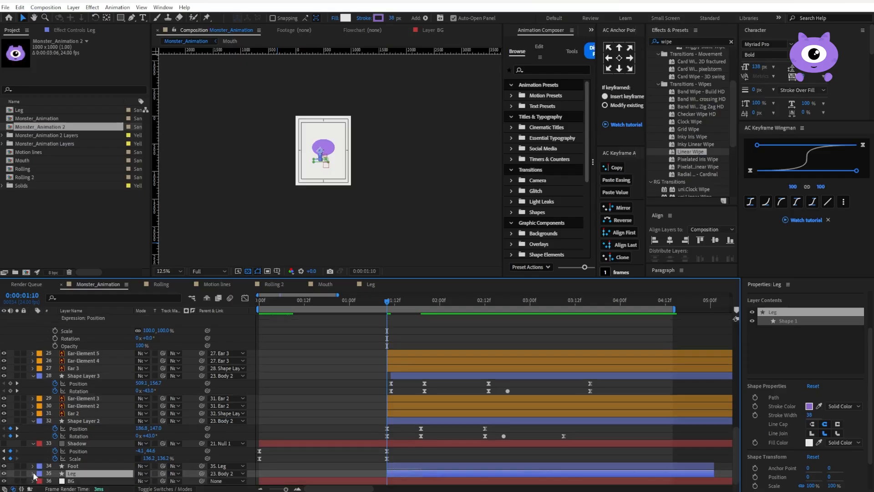
click(32, 473)
click(57, 473)
drag(374, 455, 388, 480)
key(F9)
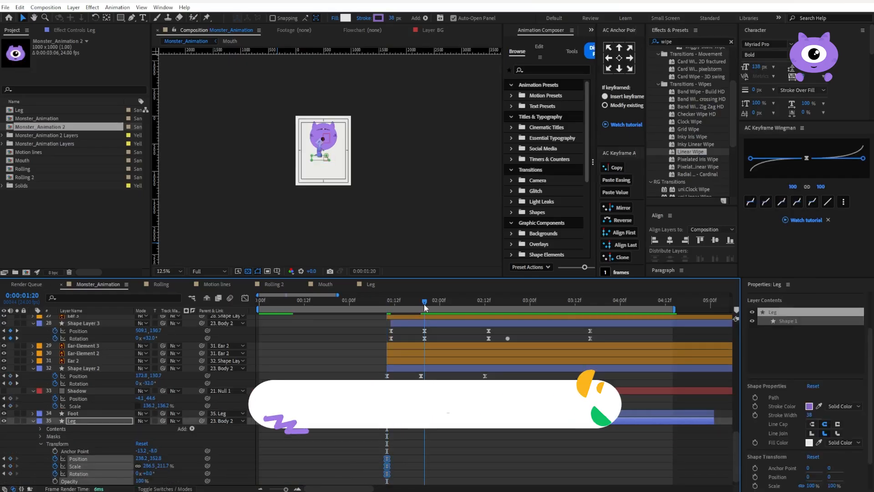
At 0:00:01:10, set the Leg layer's rotation to -89° and keyframe the Foot layer's rotation at -60°, tucking them behind the body
key(period)
key(period)
key(period)
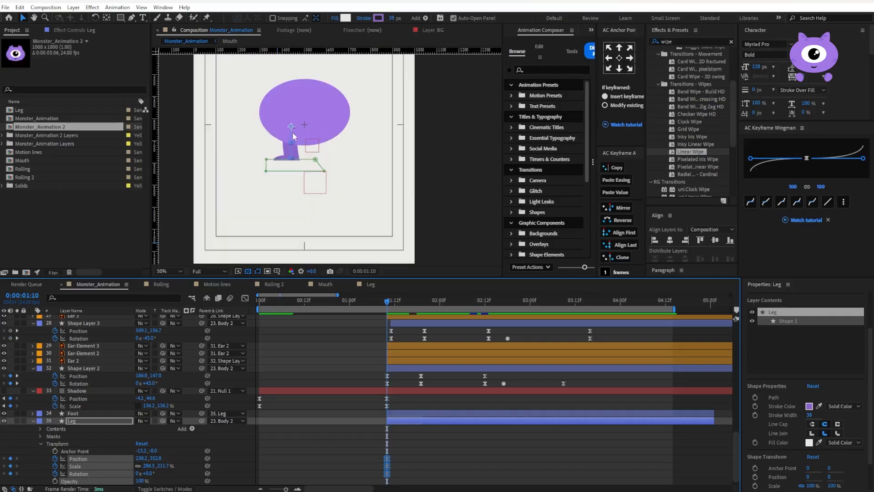
click(282, 448)
drag(150, 474, 120, 482)
click(73, 414)
key(r)
click(55, 421)
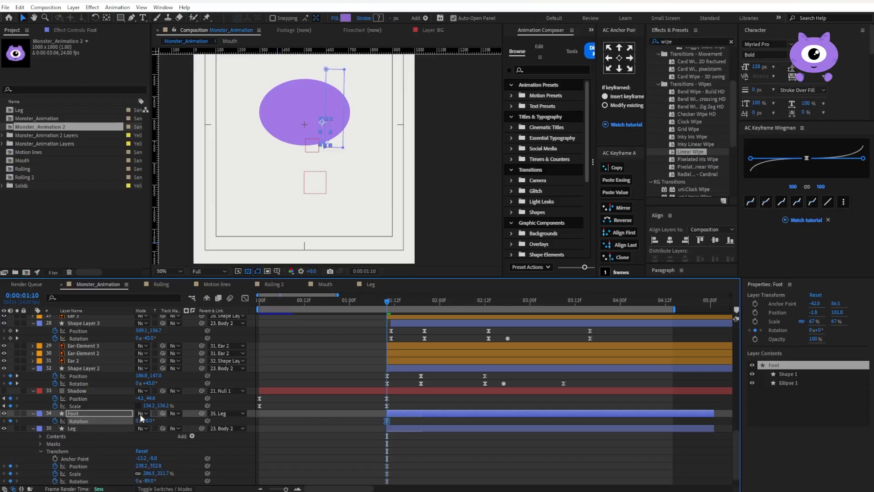
drag(140, 423, 129, 426)
At 0:00:01:20, set the Leg layer's rotation to 38° and the Foot layer's rotation to 2°
scroll(452, 398, down, 1)
drag(393, 303, 423, 301)
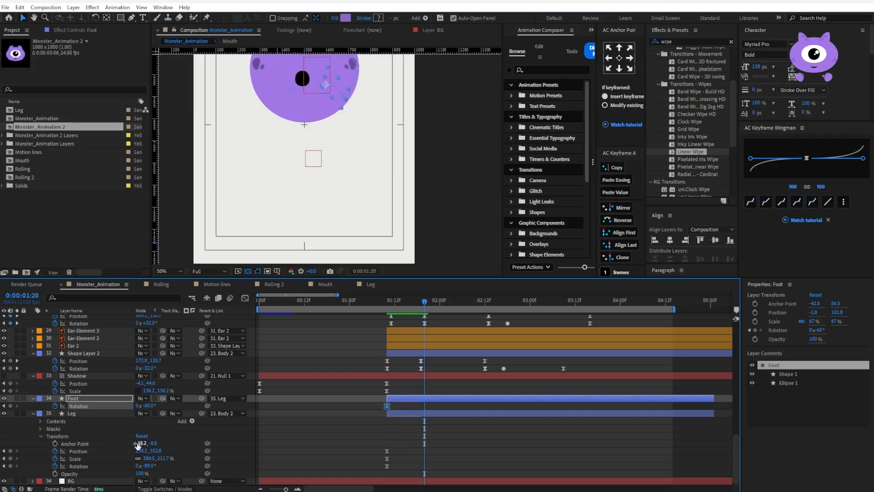
mouse_move(147, 466)
mouse_down()
mouse_move(190, 451)
mouse_move(147, 465)
mouse_up()
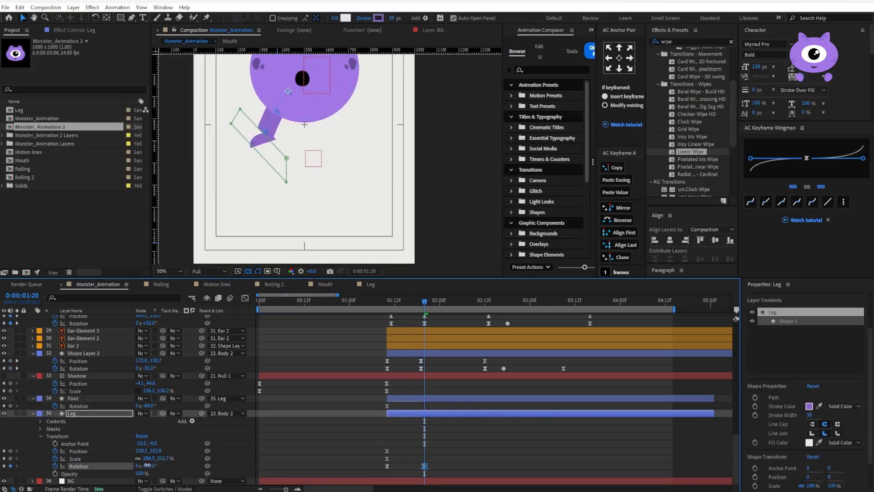
drag(152, 406, 172, 398)
key(comma)
key(period)
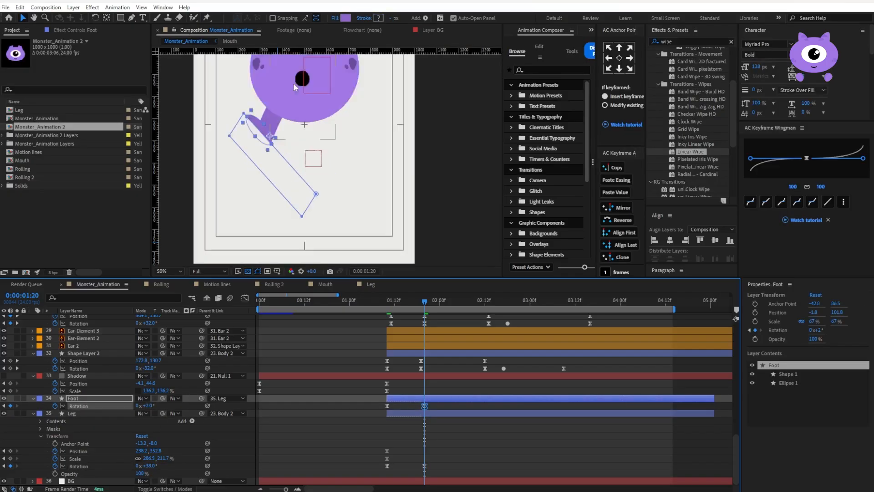
Move the second rotation keyframes of the Foot and Leg layers to about 0:00:02:01 and preview the motion
click(491, 309)
click(454, 305)
drag(425, 429, 446, 467)
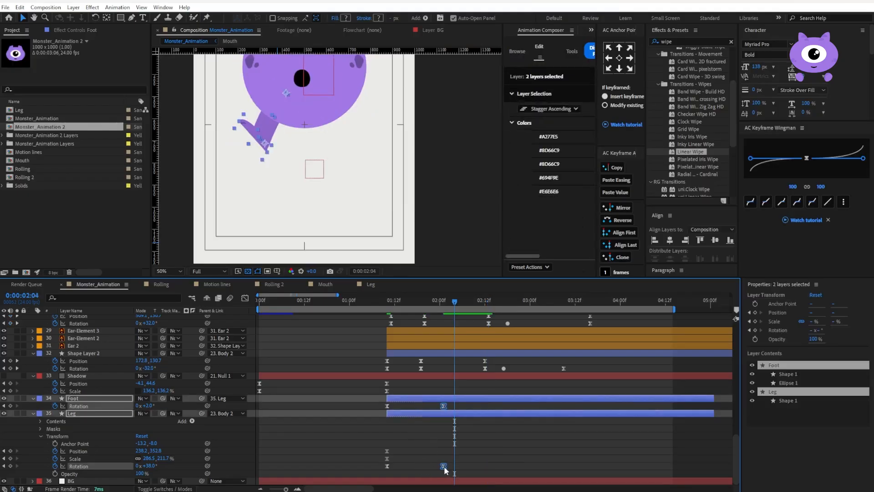
click(390, 304)
key(space)
key(comma)
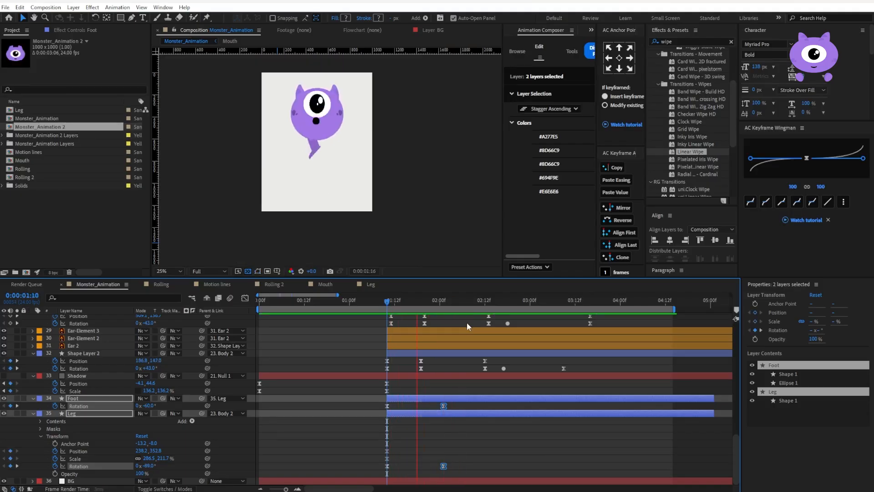
At 0:00:02:17, set the rotation of both the Leg and Foot layers to 0°
click(488, 303)
drag(500, 303, 504, 304)
click(481, 462)
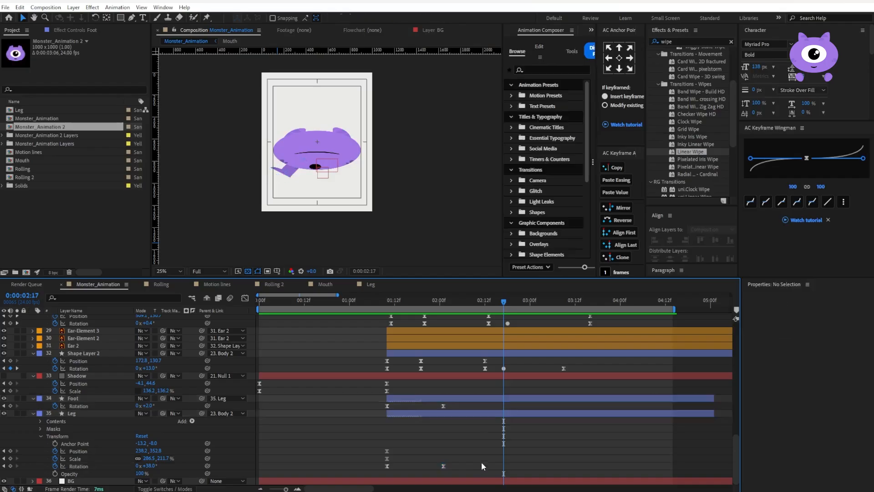
key(Return)
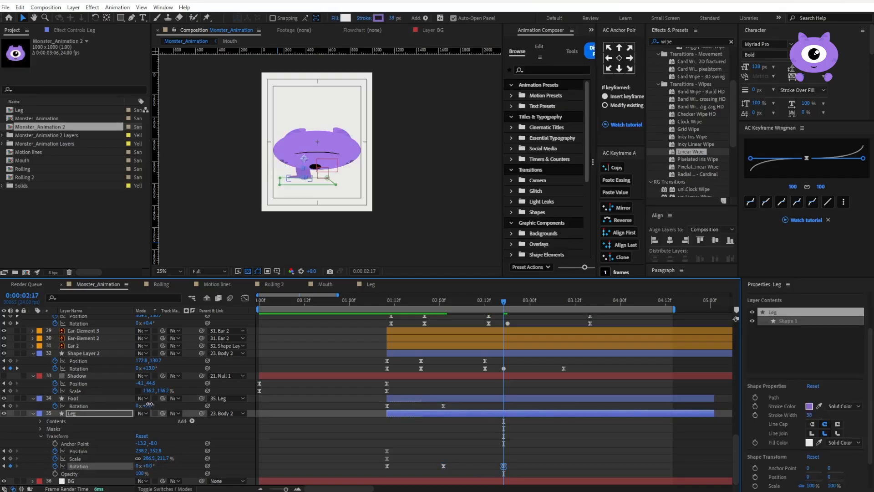
drag(148, 405, 148, 407)
text(0)
key(Return)
Preview the leg animation from 0:00:01:07 and examine the raised leg's pose around 0:00:02:00
drag(470, 301, 377, 315)
key(space)
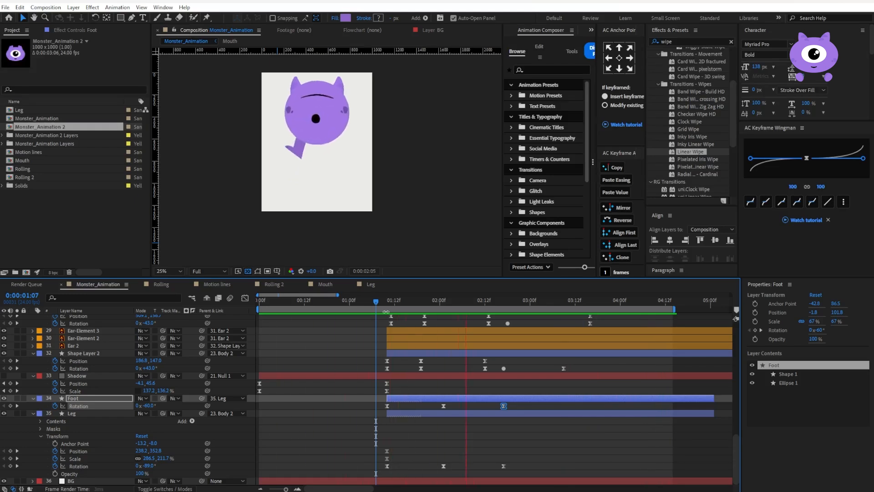
key(space)
drag(393, 306, 440, 307)
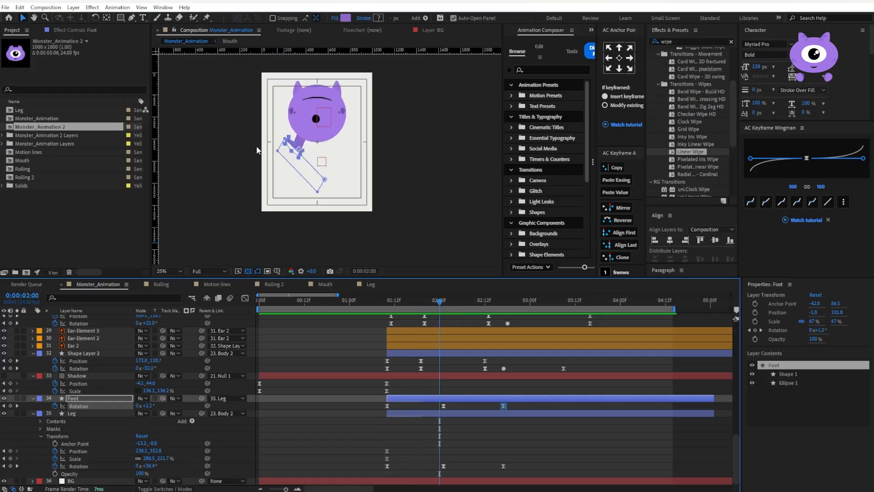
scroll(329, 159, up, 2)
drag(253, 146, 252, 148)
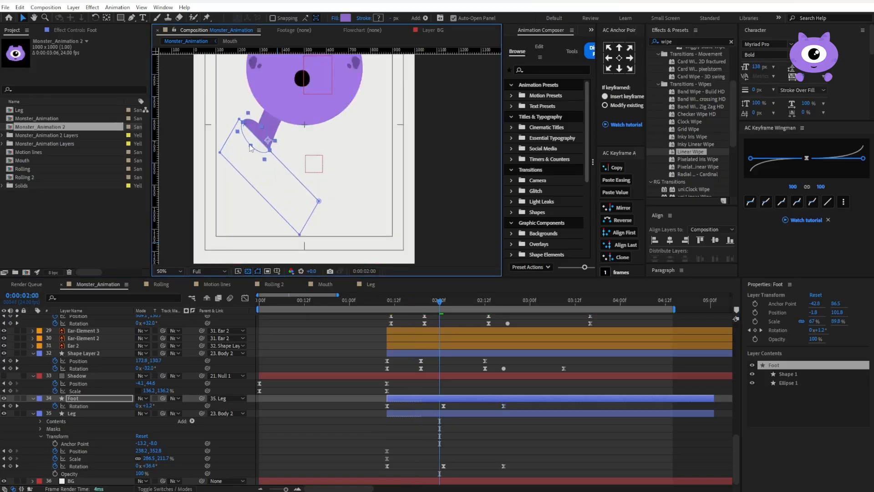
key(ctrl+z)
drag(400, 297, 443, 335)
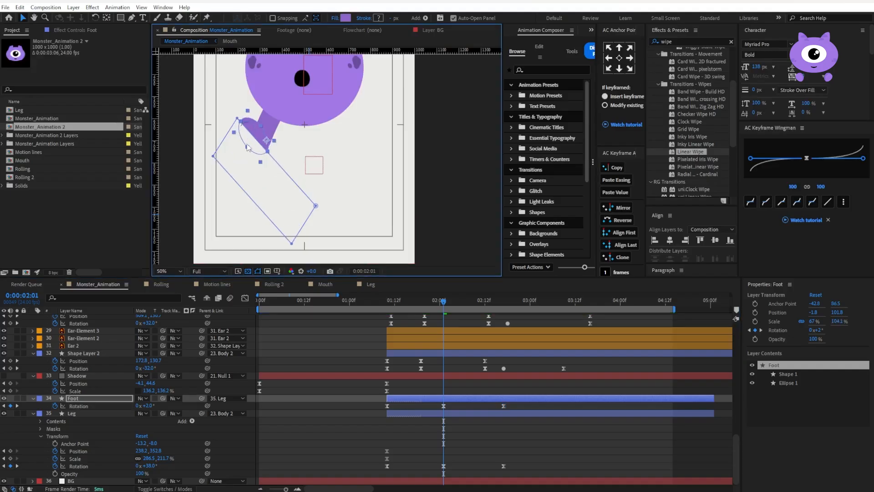
key(j)
right_click(109, 290)
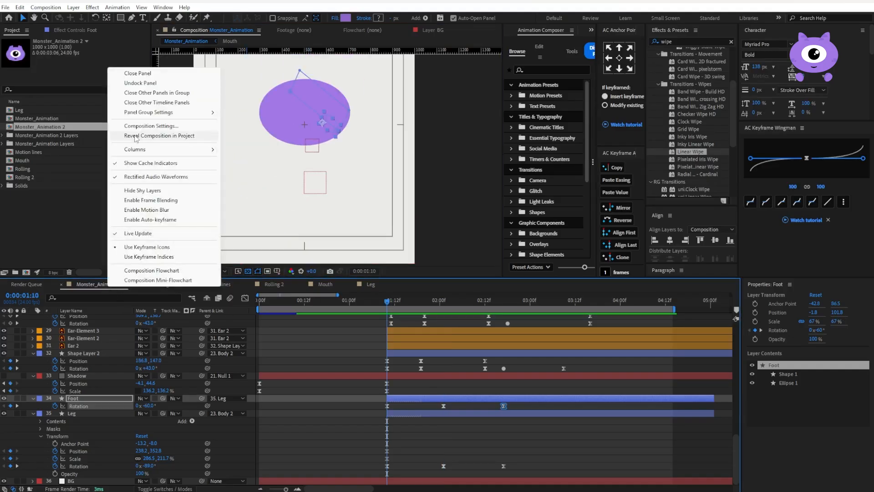
click(473, 304)
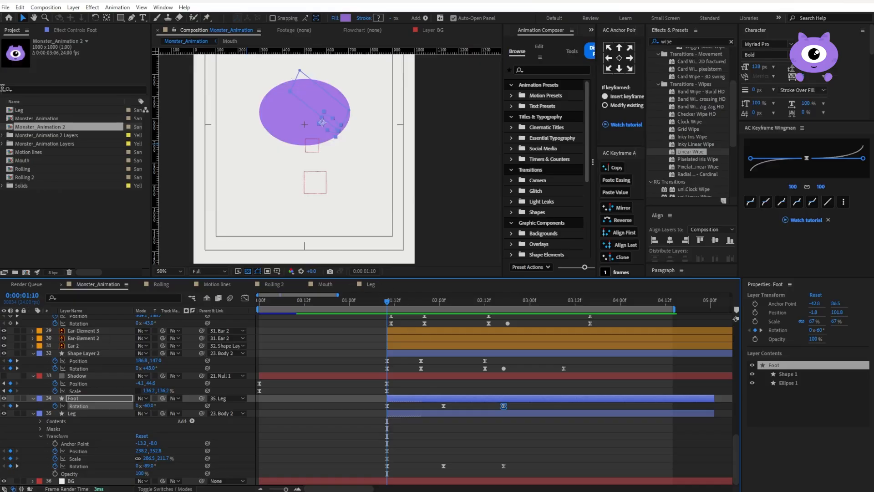
Place the Leg composition above the Foot layer in Monster_Animation, and add marker 1 inside it at 0:00:01:10
drag(22, 111, 105, 395)
double_click(392, 398)
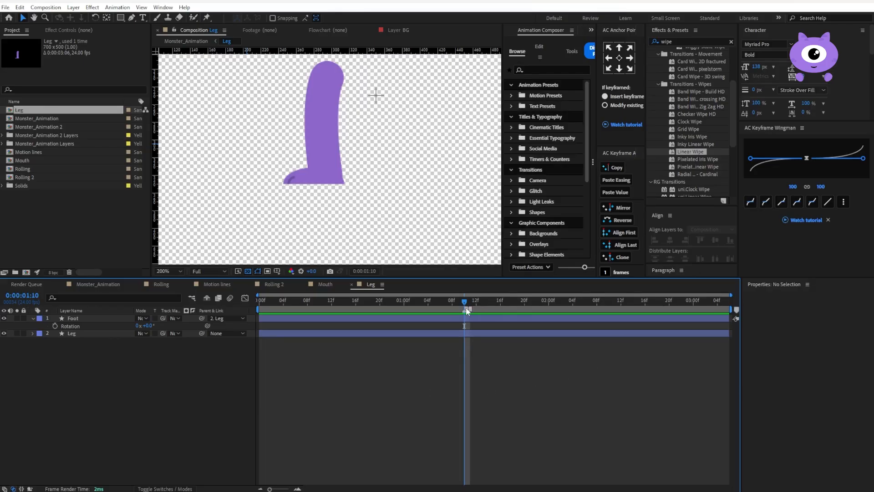
click(98, 284)
Add markers 2 and 3 inside the Leg composition at 0:00:02:01 and 0:00:02:17, matching the main composition's rotation keyframes
drag(395, 307, 446, 297)
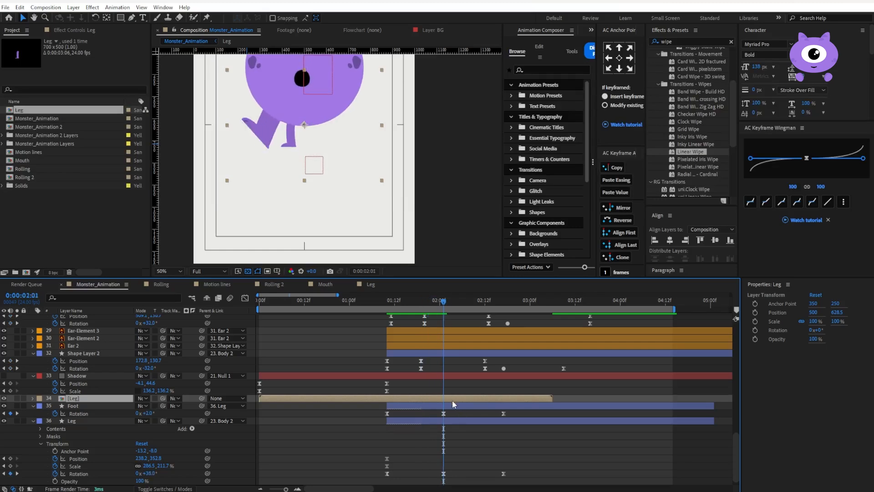
double_click(452, 400)
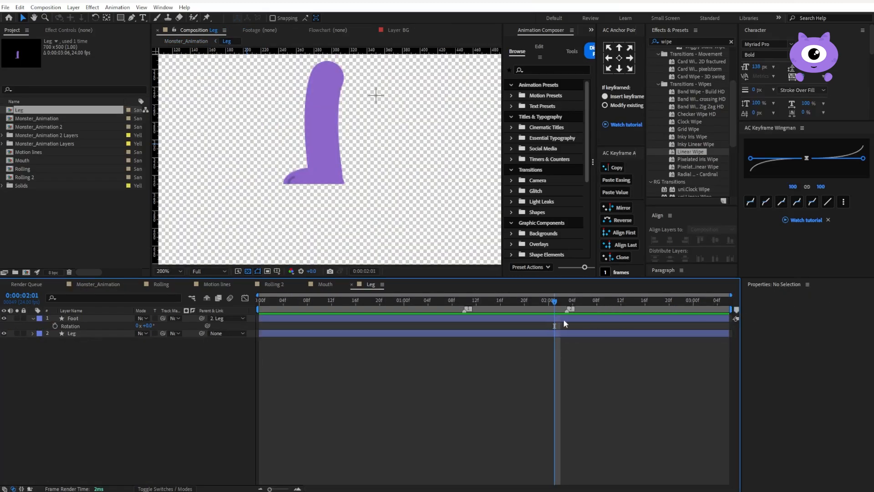
click(95, 285)
drag(469, 303, 506, 301)
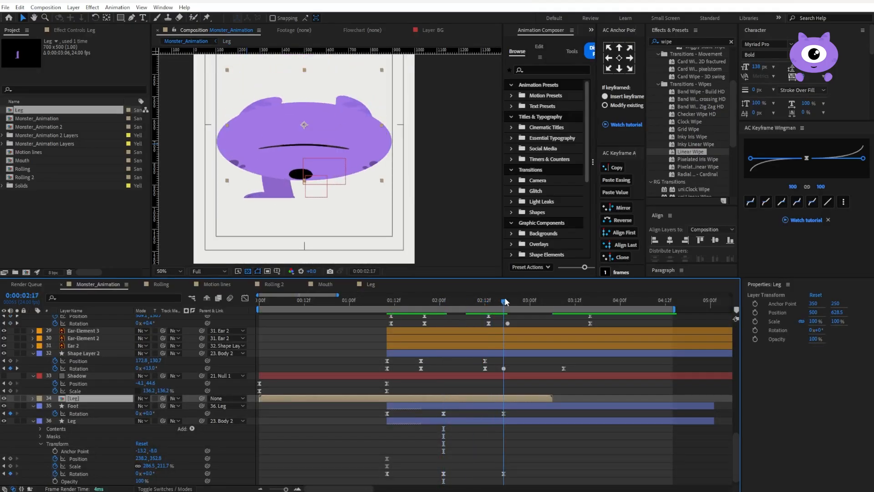
double_click(504, 398)
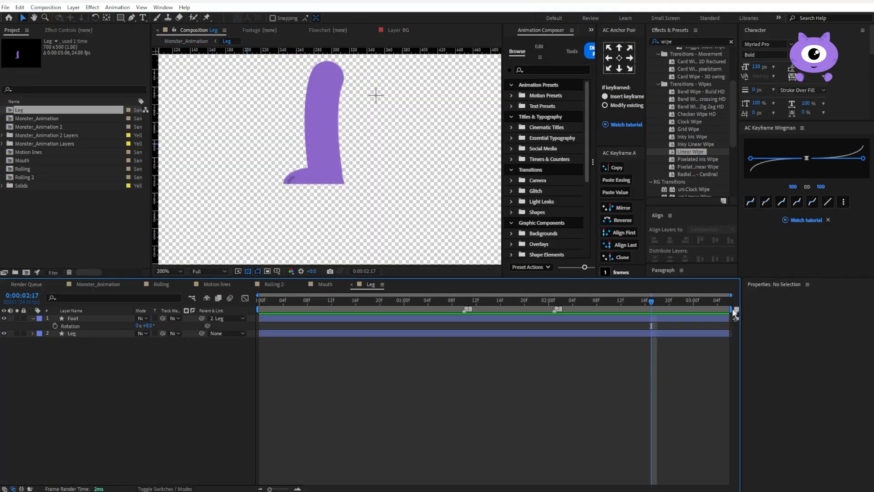
At marker 1, add position, scale and rotation keyframes to the Leg layer and show them together
key(1)
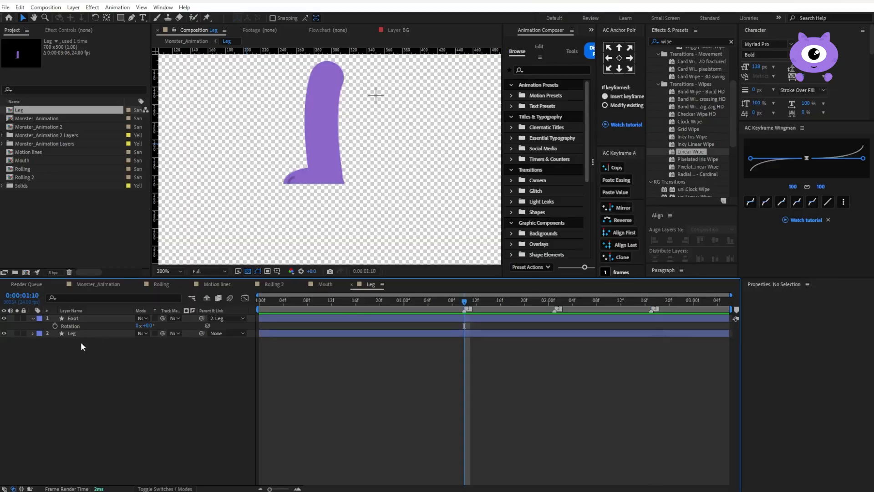
click(72, 333)
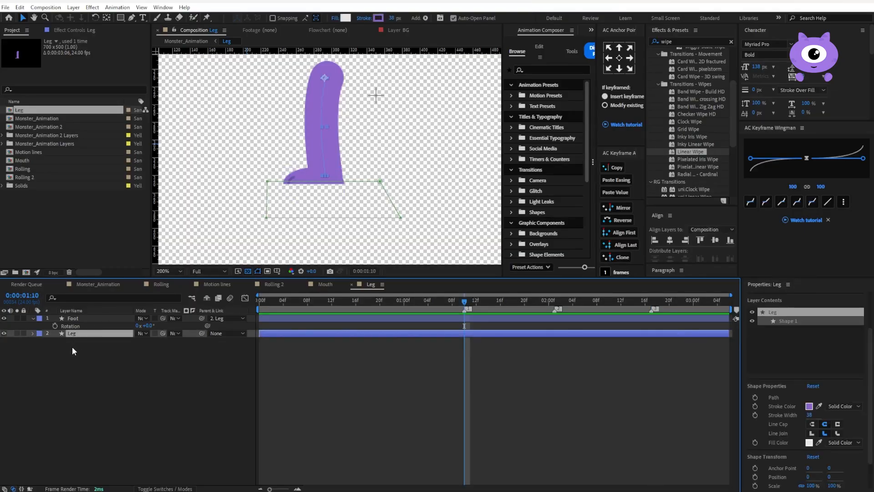
key(s)
click(55, 341)
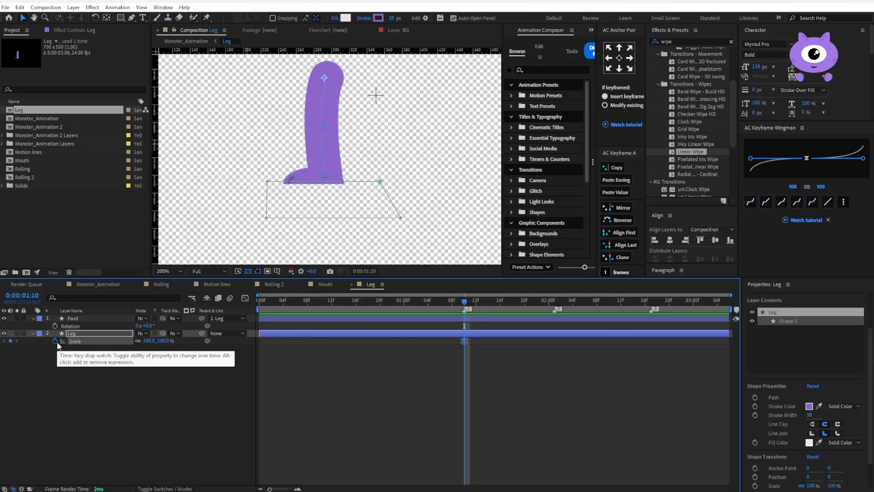
key(p)
click(55, 341)
key(r)
click(55, 340)
key(u)
drag(478, 338, 445, 362)
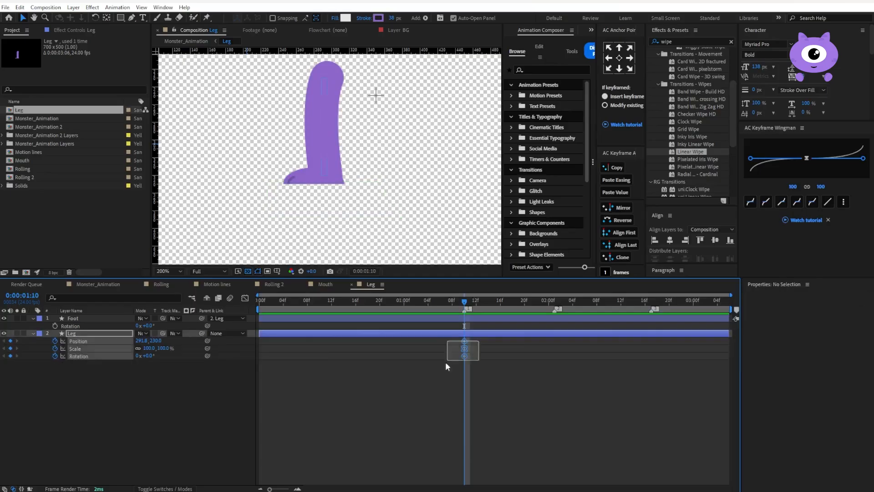
Add a rotation keyframe to the Foot layer at 0:00:01:10
click(91, 318)
click(55, 325)
click(531, 364)
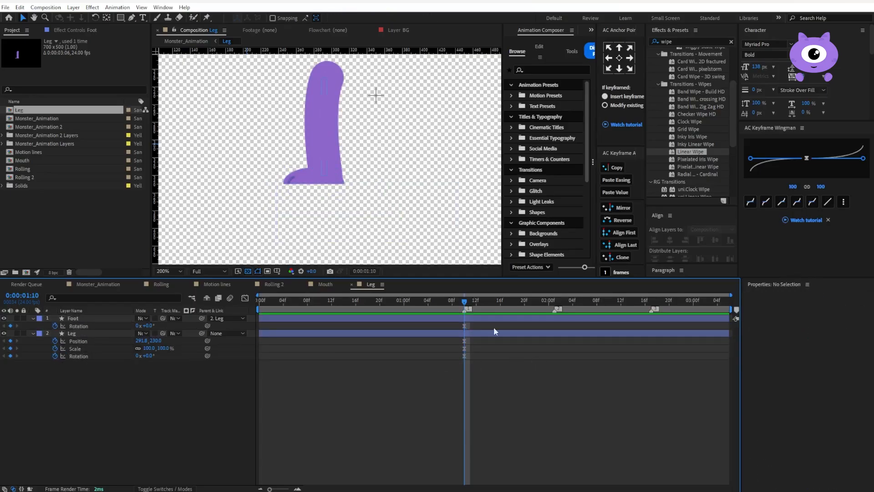
Move the keyframes to 0:00:01:20, and at 0:00:01:10 set the Leg's scale to 60% and rotation to -79° and the Foot's rotation to -35°
drag(450, 329, 525, 360)
drag(148, 356, 116, 361)
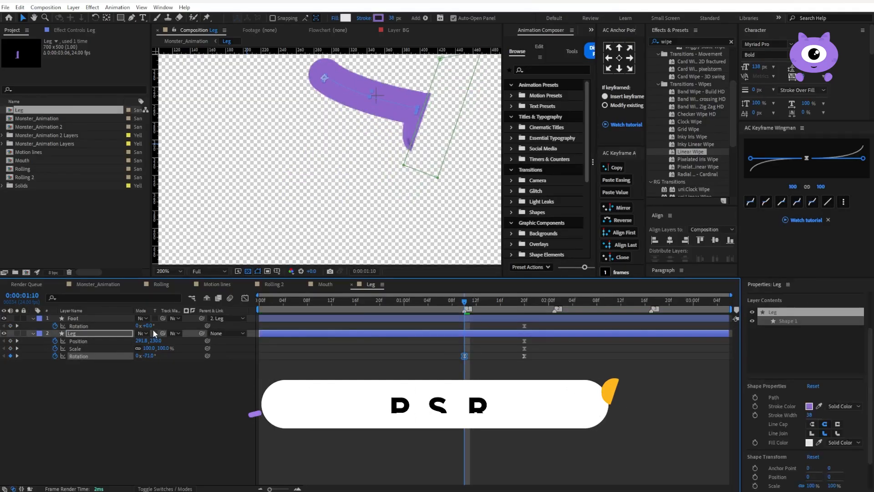
drag(149, 326, 131, 326)
drag(154, 357, 130, 350)
At 0:00:01:20, set the Leg layer's rotation to 48° and the Foot layer's rotation to 18°
click(519, 301)
drag(523, 307, 524, 302)
drag(152, 357, 174, 353)
drag(148, 325, 158, 324)
Add a Mask Path keyframe to the Foot layer's Mask 1 and move it to 0:00:01:15
click(33, 318)
click(33, 318)
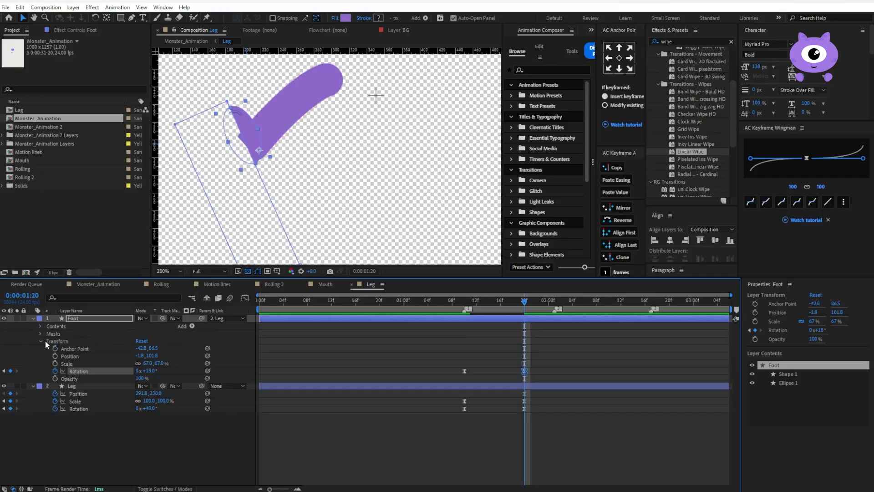
click(40, 333)
click(62, 349)
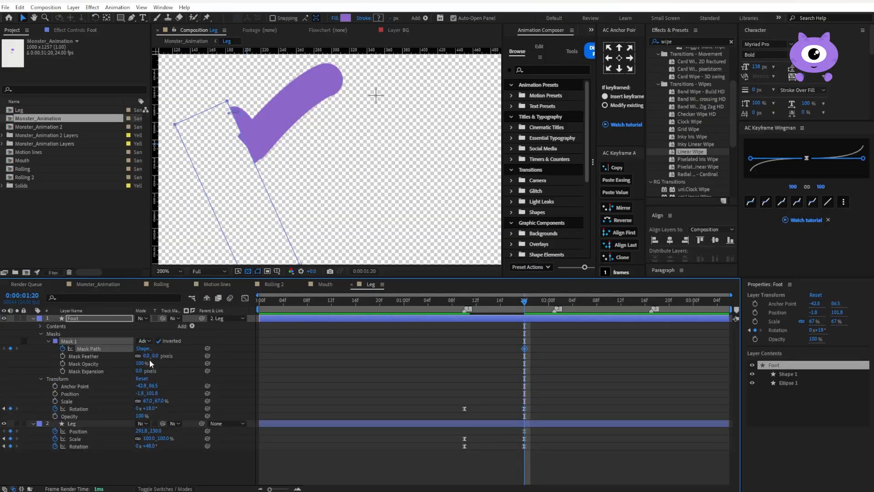
key(u)
drag(524, 333, 495, 333)
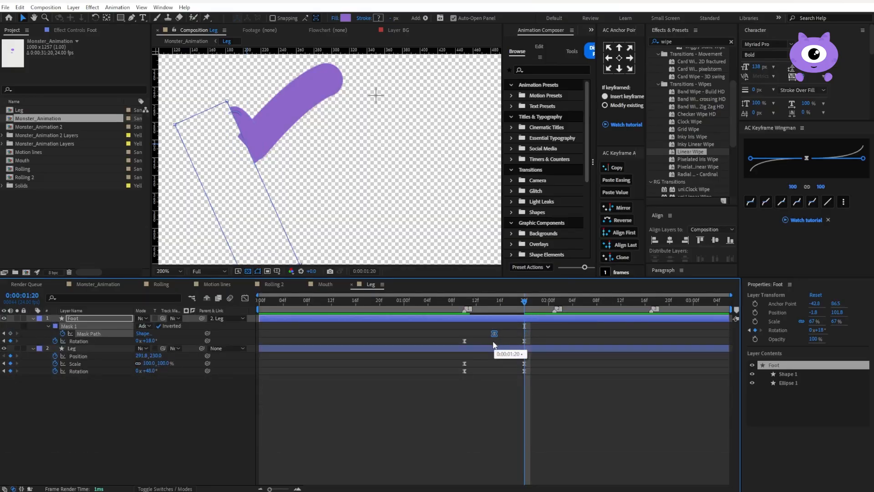
At 0:00:01:20, shift the mask edge off the sole to uncover the rounded foot, and preview from 0:00:01:10
drag(256, 170, 239, 171)
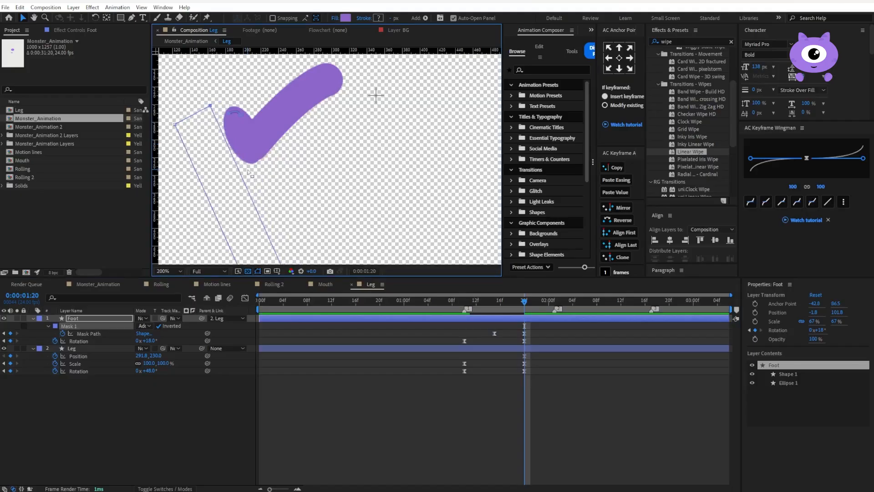
click(508, 333)
mouse_move(465, 300)
mouse_down()
mouse_move(523, 301)
mouse_move(465, 313)
mouse_up()
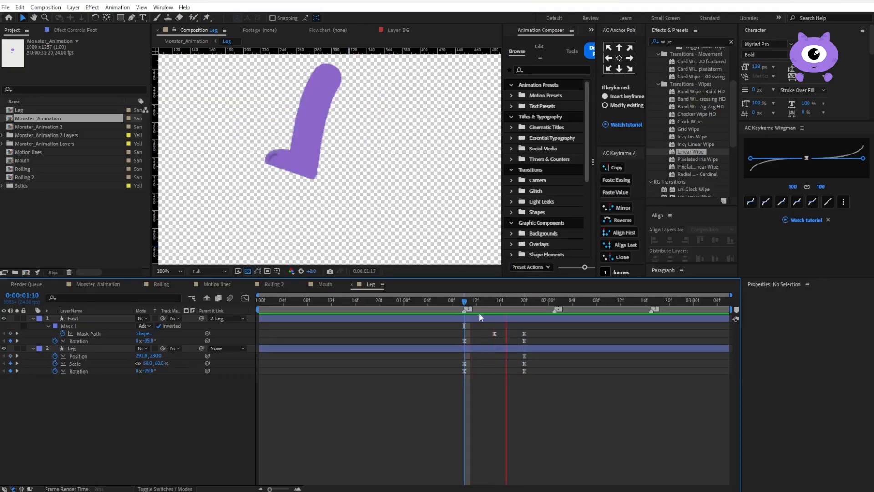
Set the easing influence of the Foot and Leg keyframes to 93 on both sides
click(500, 301)
drag(555, 334, 417, 409)
drag(753, 158, 756, 159)
drag(513, 330, 550, 373)
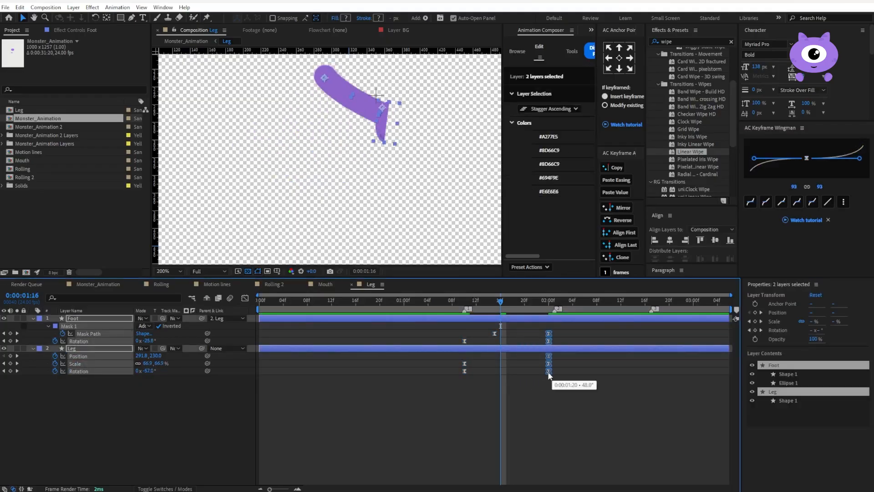
click(541, 386)
key(ctrl+z)
Preview the leg swing from 0:00:01:10 and set the Foot layer's rotation to 10° at 0:00:01:20
click(465, 303)
key(space)
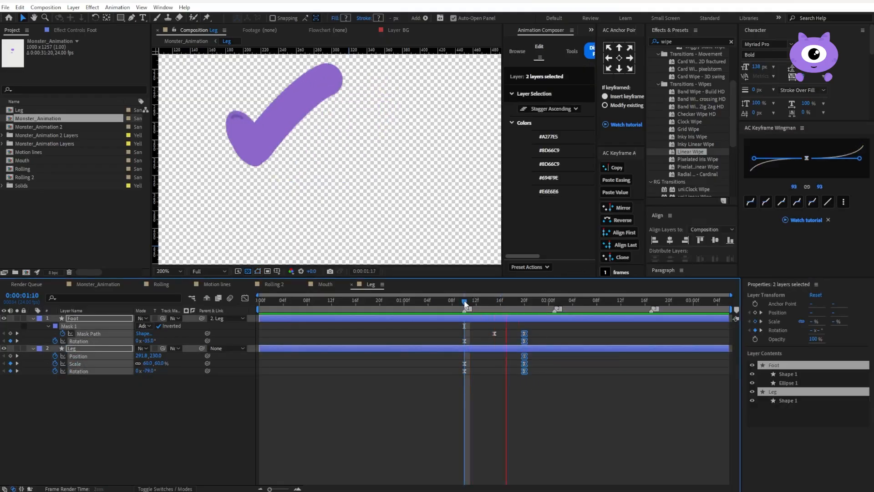
key(space)
key(space)
mouse_move(523, 303)
mouse_down()
mouse_move(548, 305)
mouse_move(521, 301)
mouse_up()
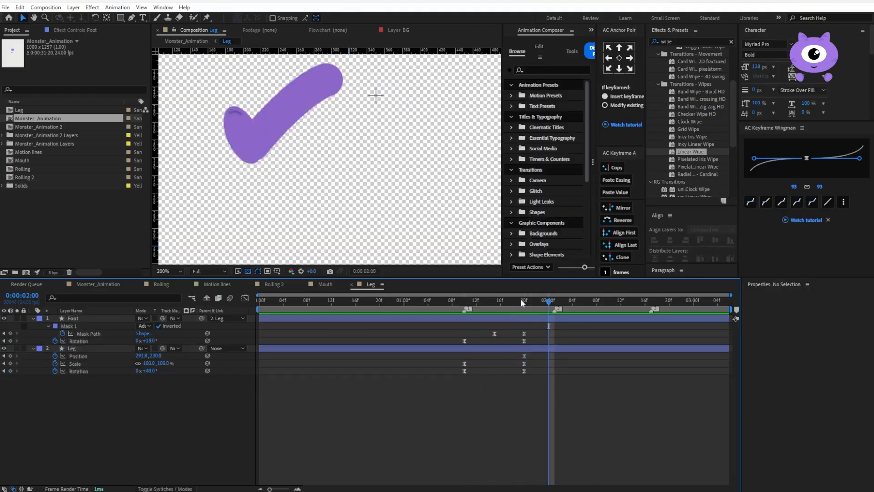
click(89, 318)
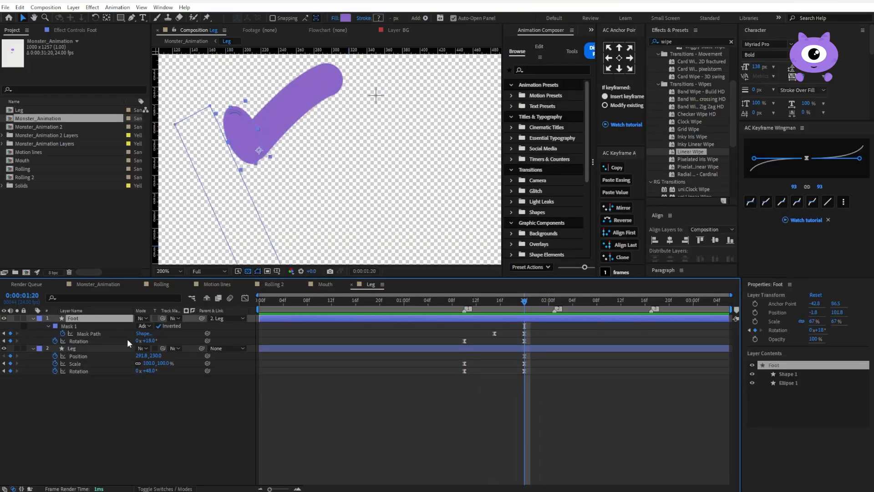
drag(155, 341, 151, 341)
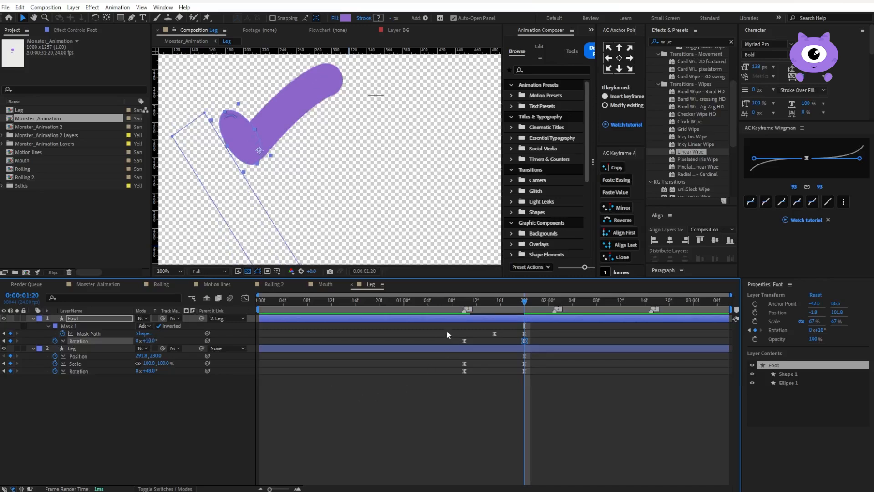
Keyframe the Foot layer's position at 0:00:01:10, and set it to -2.5, 100.7 at 0:00:01:20
key(alt+shift+p)
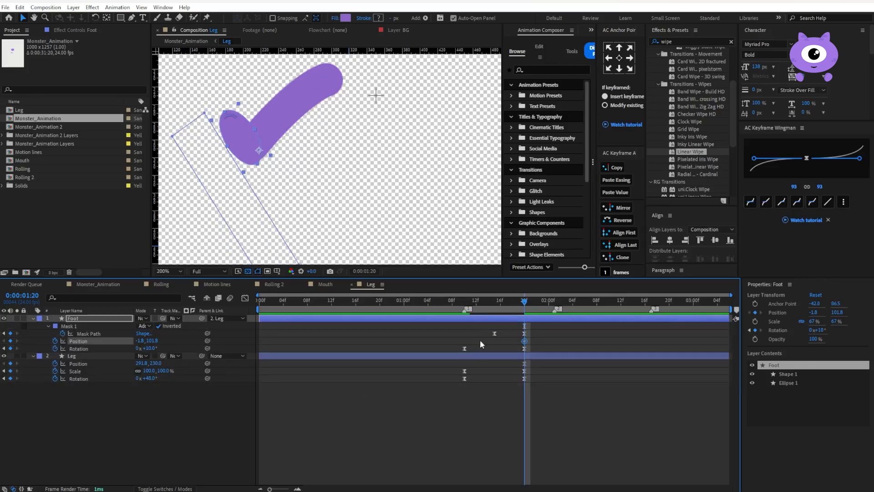
drag(524, 341, 464, 340)
key(period)
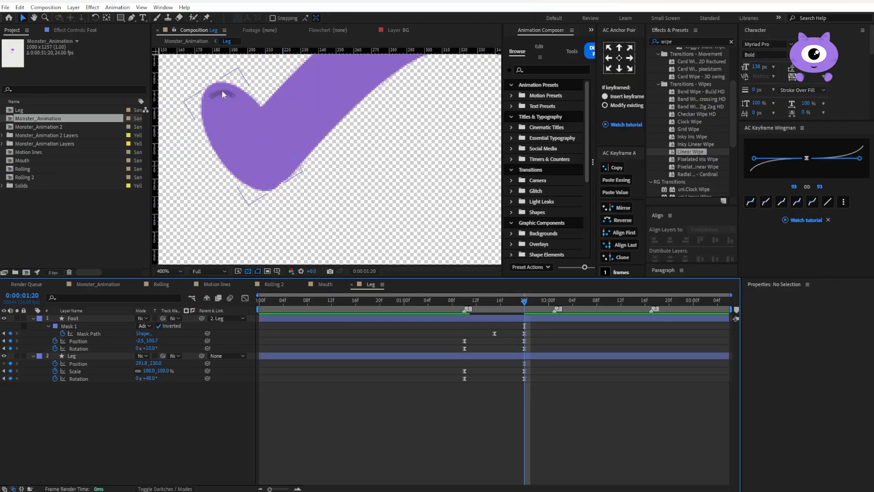
Duplicate the Foot layer and change the copy's fill to the darker purple 6E4CA3
click(223, 89)
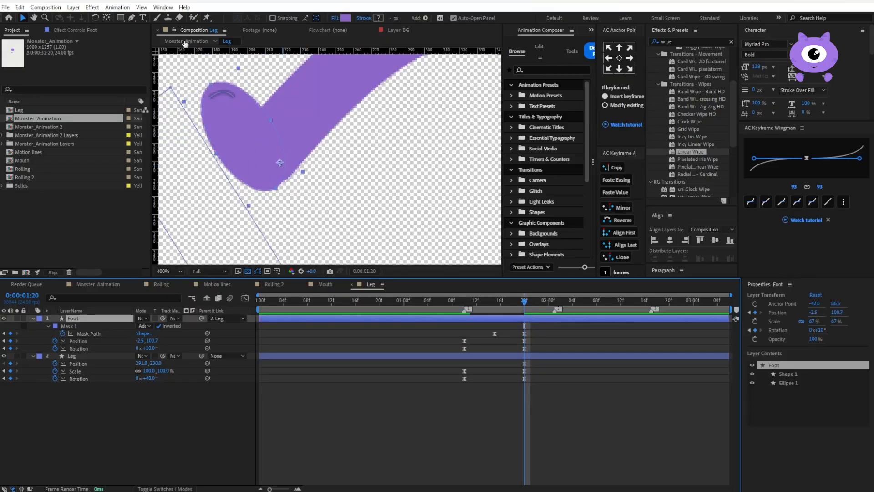
click(80, 318)
key(ctrl+d)
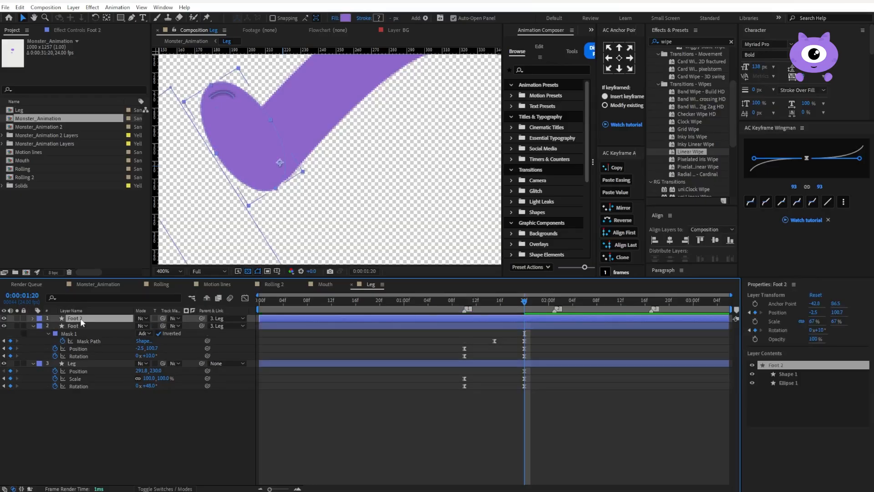
key(u)
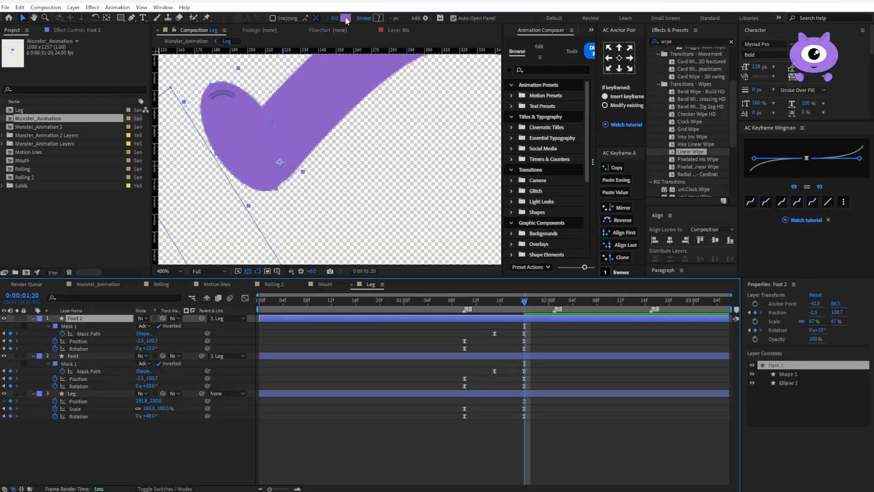
click(345, 18)
drag(638, 180, 641, 195)
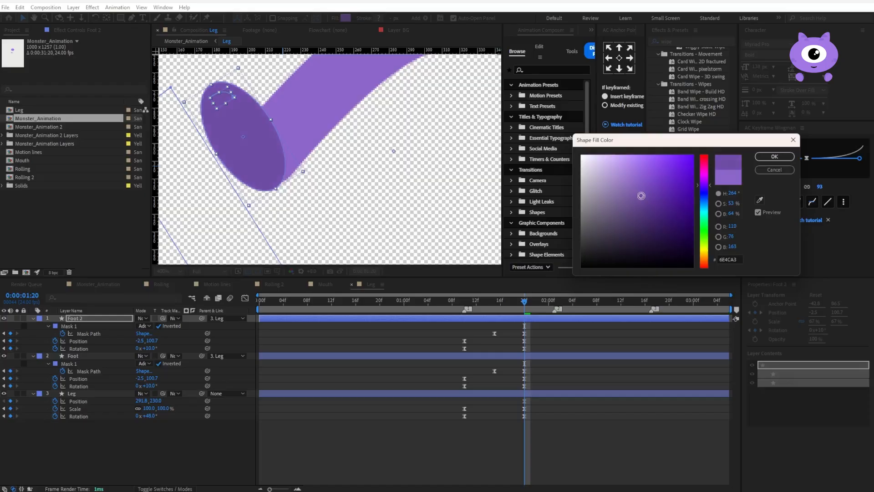
click(774, 156)
Delete Shape 1 from the Foot 2 layer and move the layer's anchor point to the middle of the foot's outer edge
click(272, 119)
key(Delete)
key(y)
drag(280, 165, 218, 154)
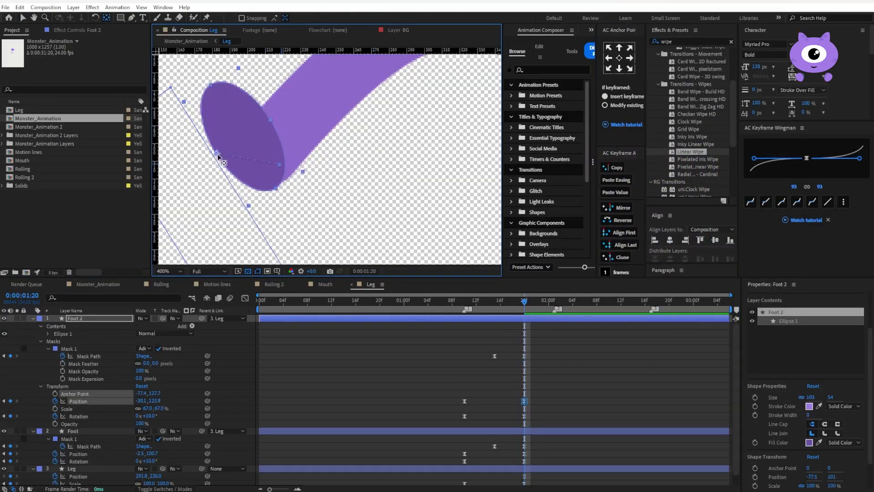
Narrow Foot 2 toward its outer edge into a thin dark sole, and delete its keyframes before 0:00:01:20
key(v)
drag(267, 119, 238, 131)
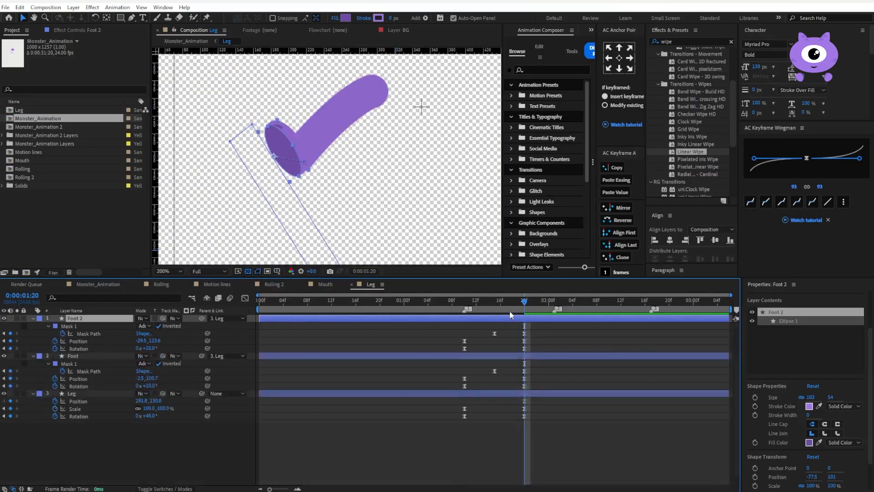
click(465, 304)
drag(465, 305, 527, 296)
drag(510, 329, 455, 352)
key(Delete)
Split the dark sole layer at 0:00:01:16, delete the earlier part, and preview the swing
click(488, 304)
drag(488, 304, 500, 304)
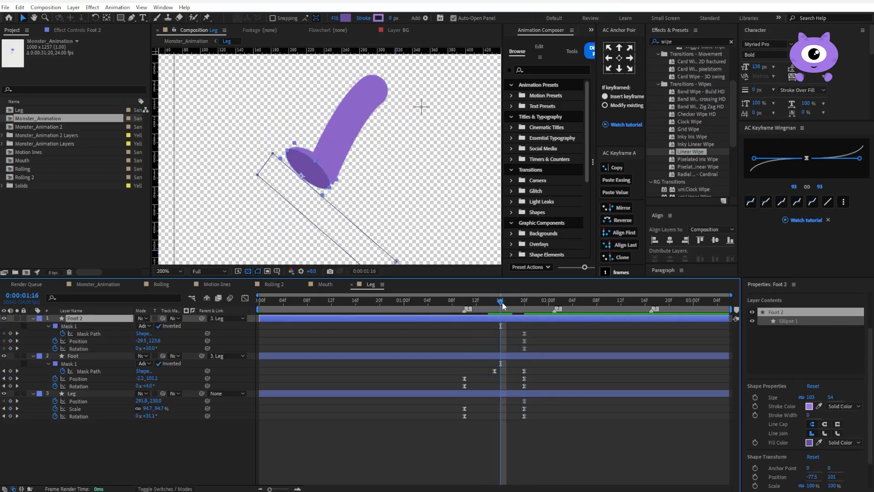
key(ctrl+shift+d)
click(487, 326)
key(Delete)
click(482, 305)
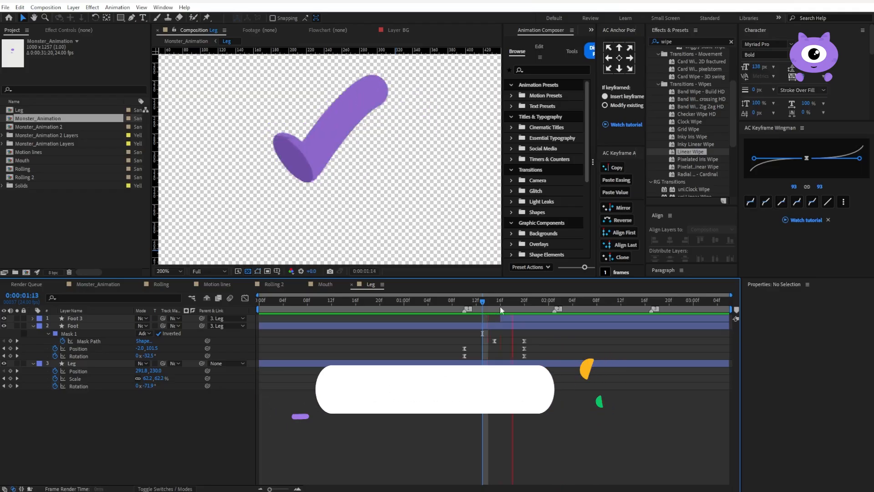
scroll(309, 161, up, 3)
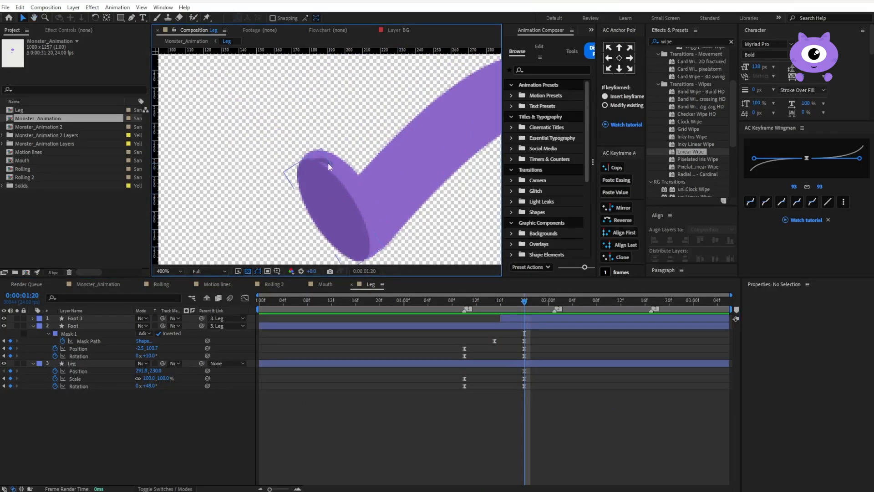
Nudge the thin highlight curve on the Foot layer away from the dark sole and preview the swing
click(319, 167)
click(305, 174)
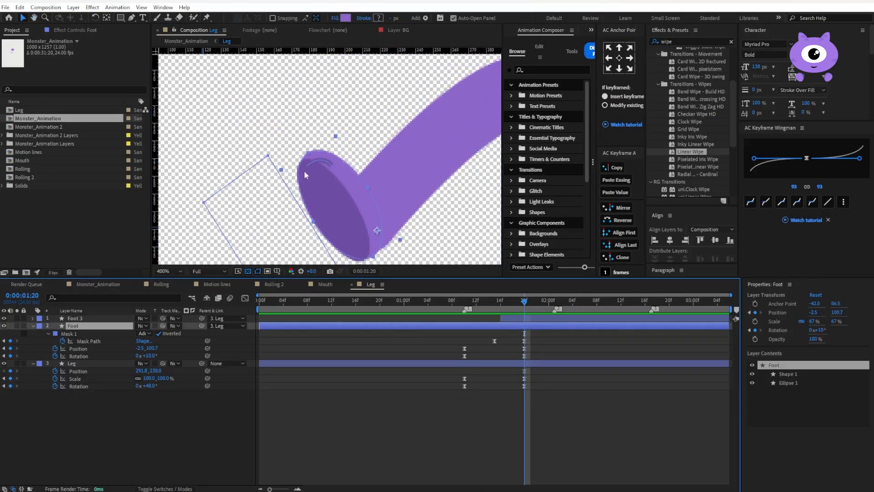
double_click(322, 160)
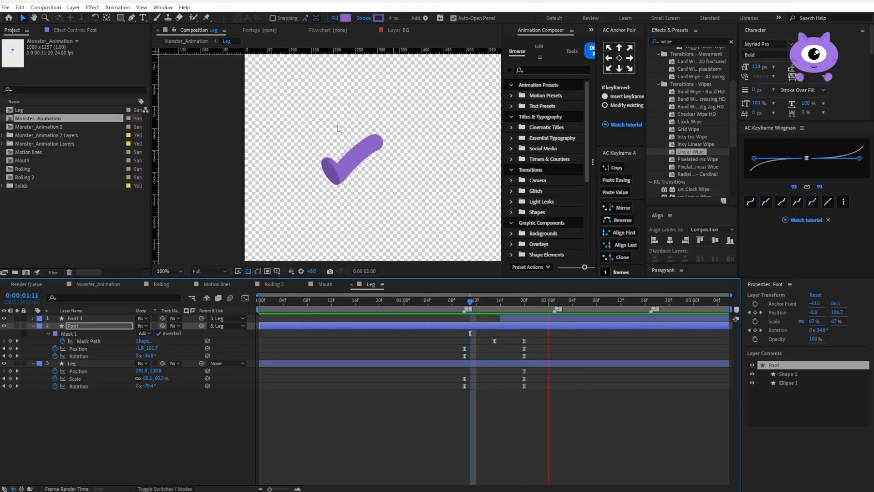
key(space)
key(space)
key(space)
Set the Leg's Rotation to 58° at 0:00:02:04 and preview the swing from 0:00:01:10
drag(144, 356, 152, 355)
key(ctrl+z)
drag(152, 385, 154, 386)
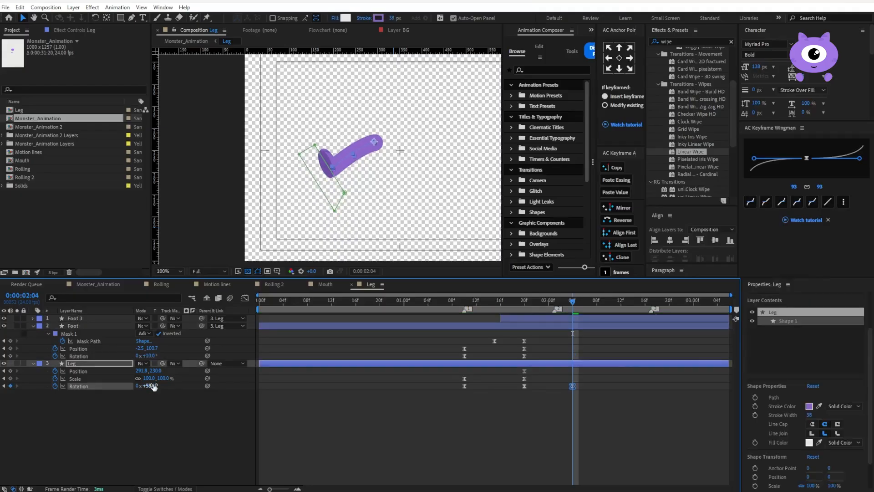
click(464, 301)
key(space)
Change the Leg's Rotation keyframe at 0:00:01:20 to Auto Bezier and preview the motion
key(space)
ctrl+click(525, 387)
ctrl+click(525, 386)
key(space)
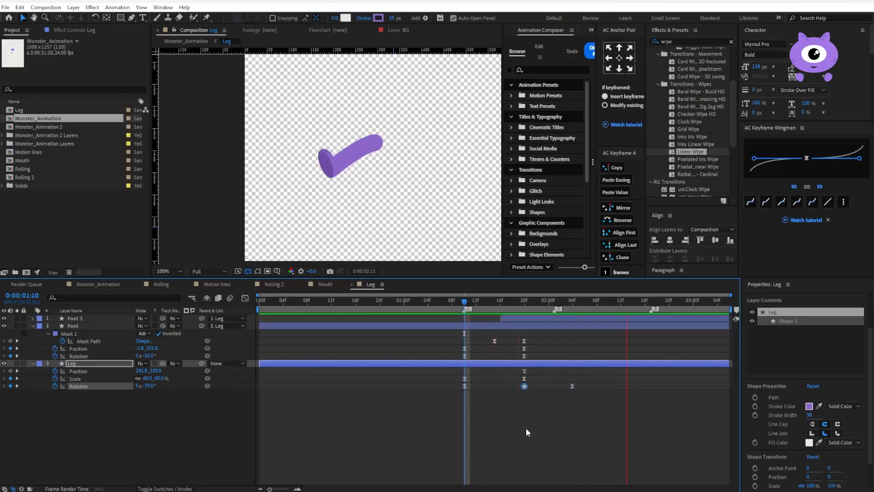
key(space)
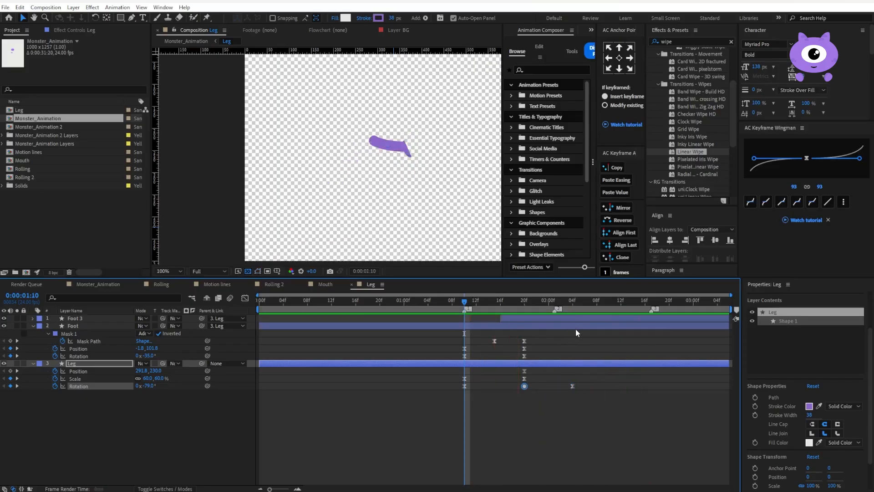
Move the Leg's last Rotation keyframe to 0:00:02:07 and set its value to 67°
drag(573, 386, 591, 386)
drag(597, 301, 592, 302)
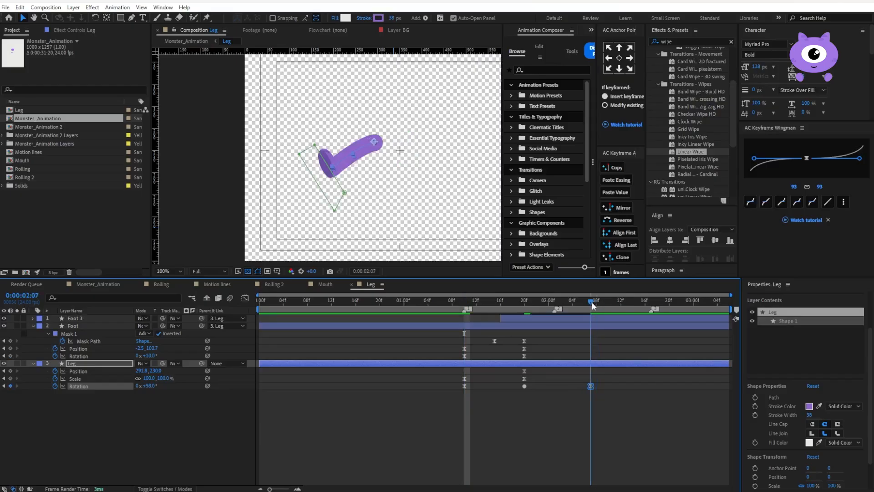
drag(152, 388, 154, 386)
Change the Leg's Rotation keyframe at 0:00:02:07 to Auto Bezier and preview the swing
drag(615, 391, 584, 387)
ctrl+click(590, 385)
ctrl+click(590, 385)
click(464, 305)
key(space)
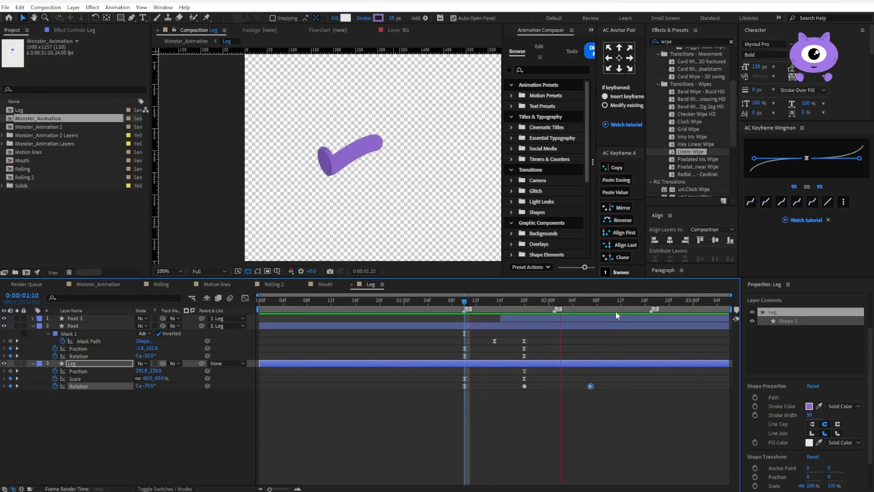
key(space)
Keyframe the Leg's current Position, Scale and Rotation at 0:00:02:11, and set its Rotation to 0° at 0:00:02:17
click(10, 370)
click(10, 378)
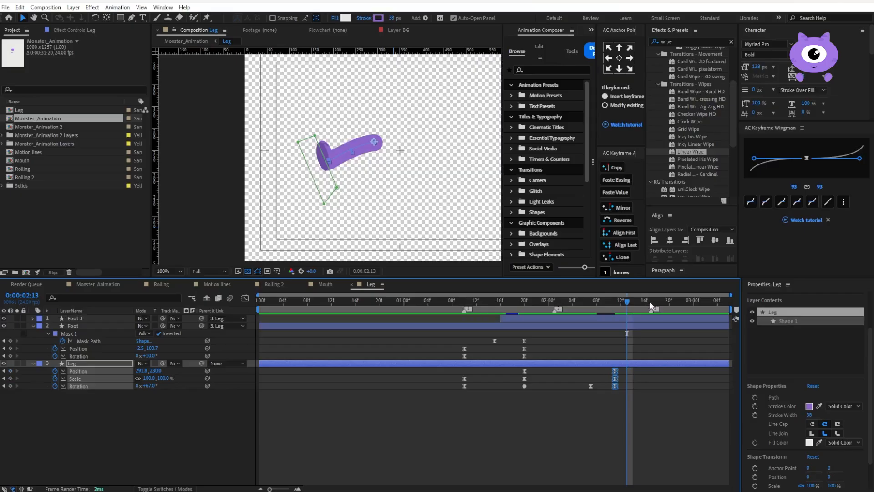
click(362, 408)
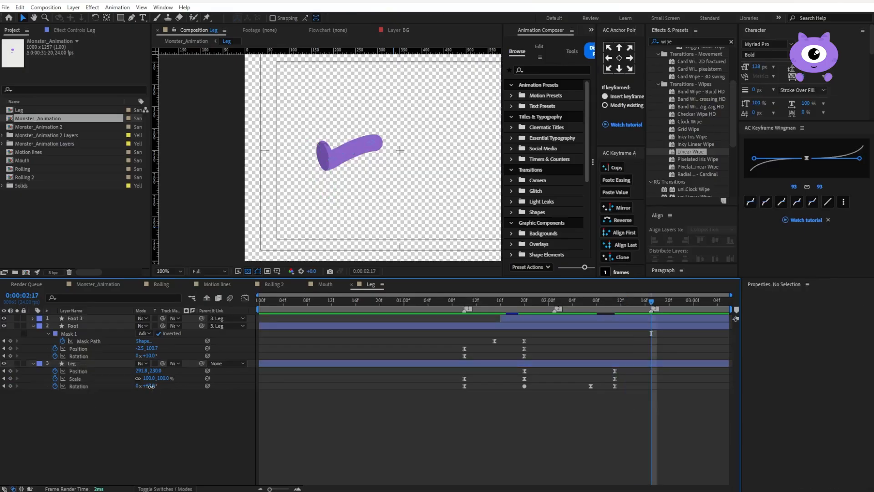
text(0)
key(Return)
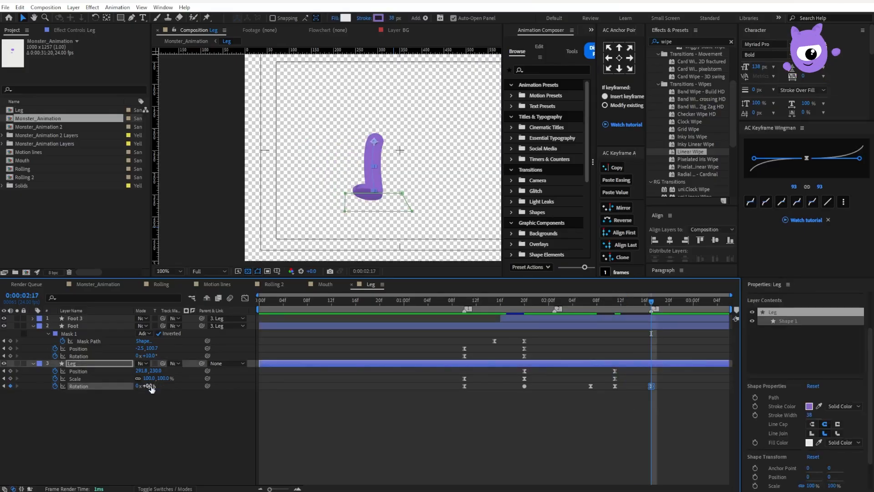
Parent Foot 3 to Foot, and key the Foot's Rotation at 23° at 0:00:02:11 and 0° at 0:00:02:17
click(615, 301)
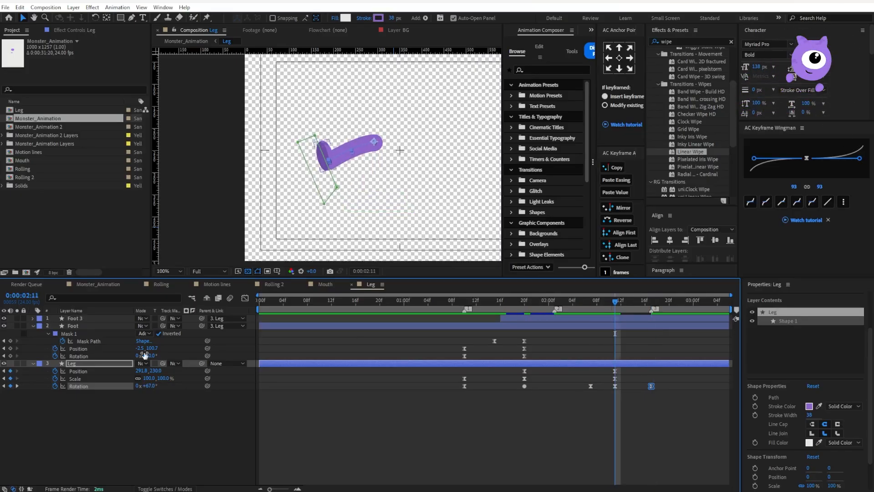
drag(147, 358, 150, 356)
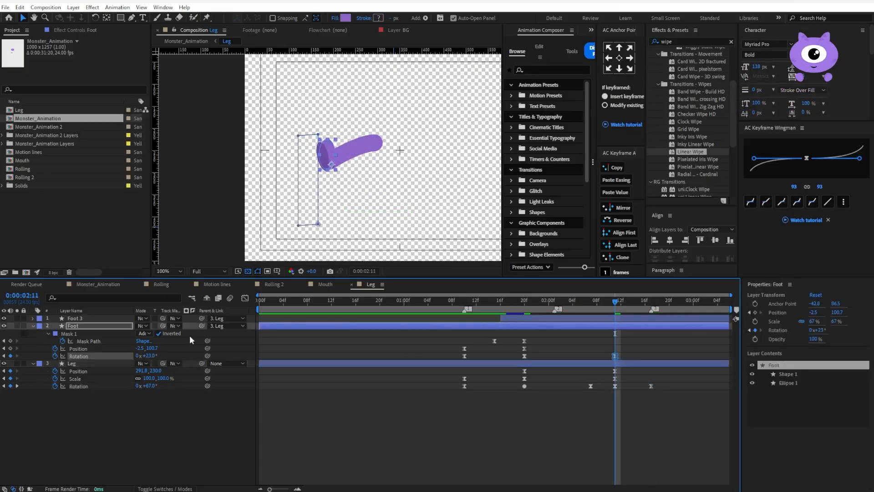
key(ctrl+z)
drag(202, 318, 154, 354)
drag(622, 305, 651, 302)
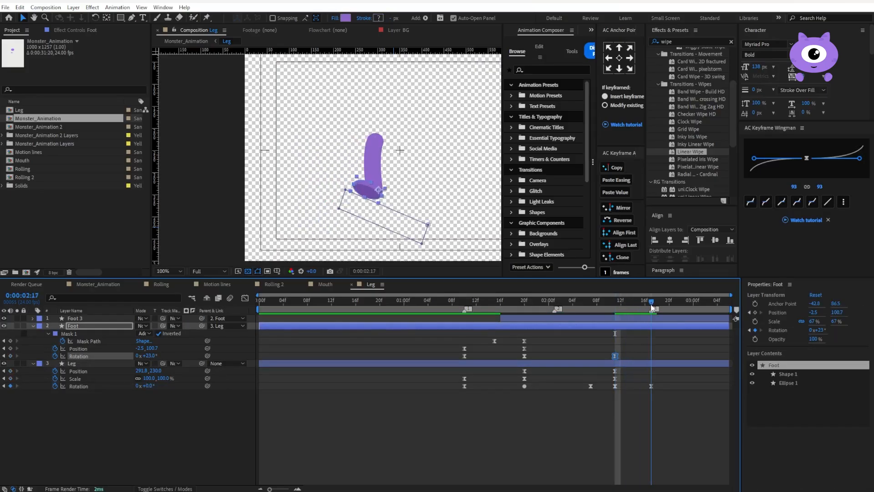
drag(151, 357, 153, 358)
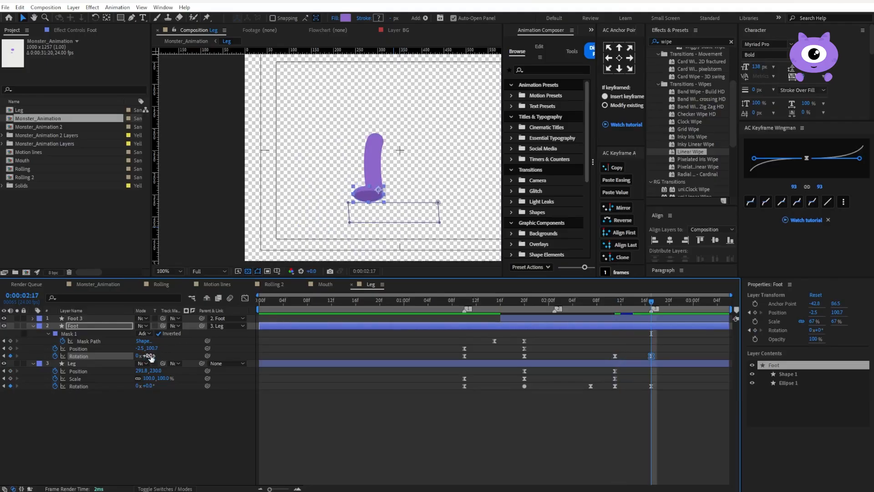
Split the dark sole layer Foot 3 at 0:00:02:13, delete the part after it, and preview
drag(612, 304, 629, 307)
click(629, 319)
key(ctrl+shift+d)
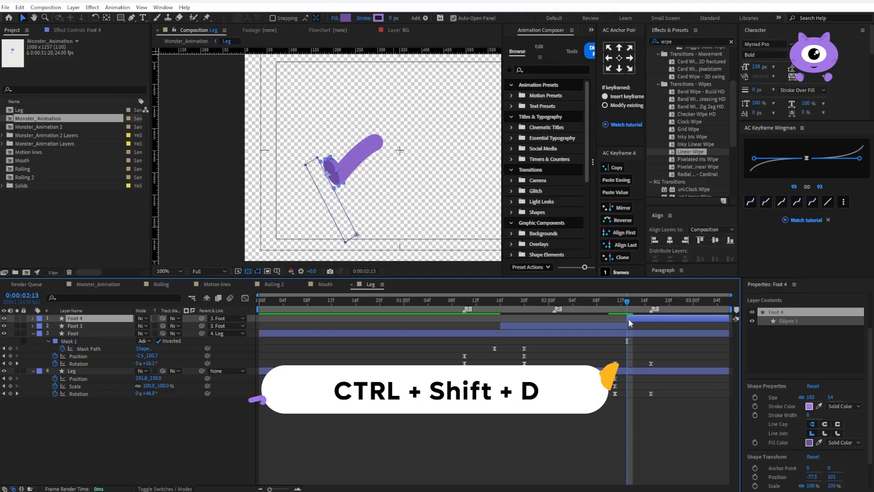
key(Delete)
click(555, 306)
key(space)
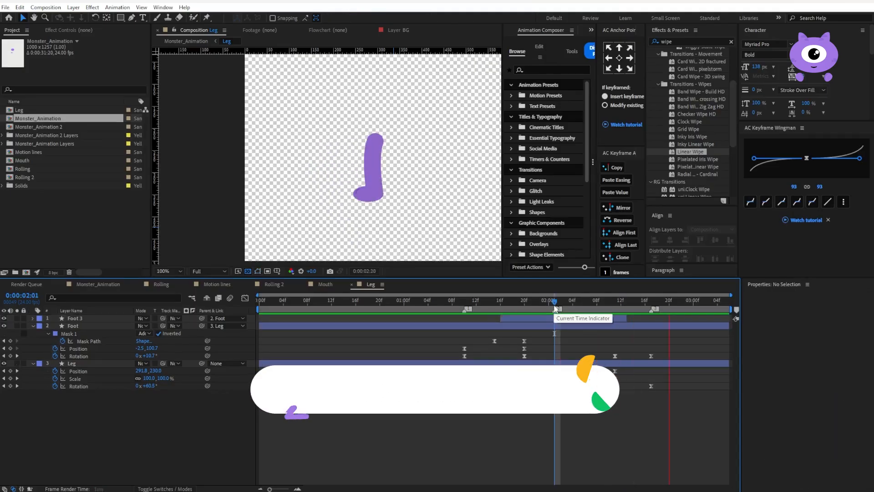
Keyframe the Foot's current Mask Path at 0:00:02:12, paste its first Mask Path keyframe at 0:00:02:14, and preview
drag(603, 303, 615, 303)
click(10, 341)
key(Page_Down)
key(Page_Down)
click(494, 341)
key(ctrl+c)
key(ctrl+v)
drag(605, 337, 632, 340)
click(605, 301)
key(space)
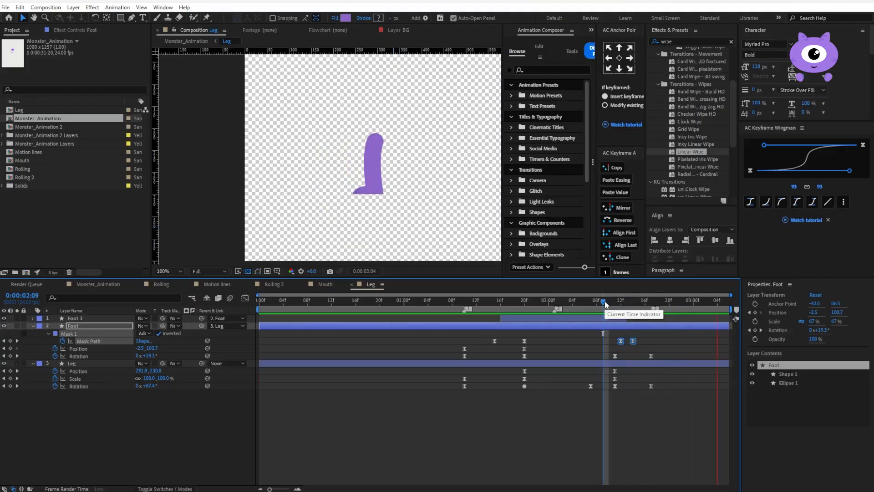
key(space)
Move the Foot to about 0.1, 103.8 at 0:00:02:14 to line it up with the leg
drag(614, 302, 633, 303)
click(607, 334)
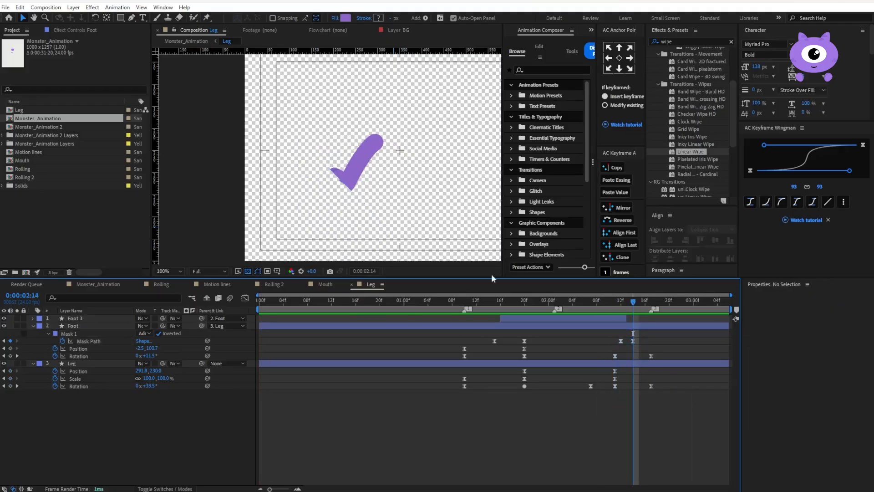
key(period)
click(348, 201)
drag(362, 199, 366, 201)
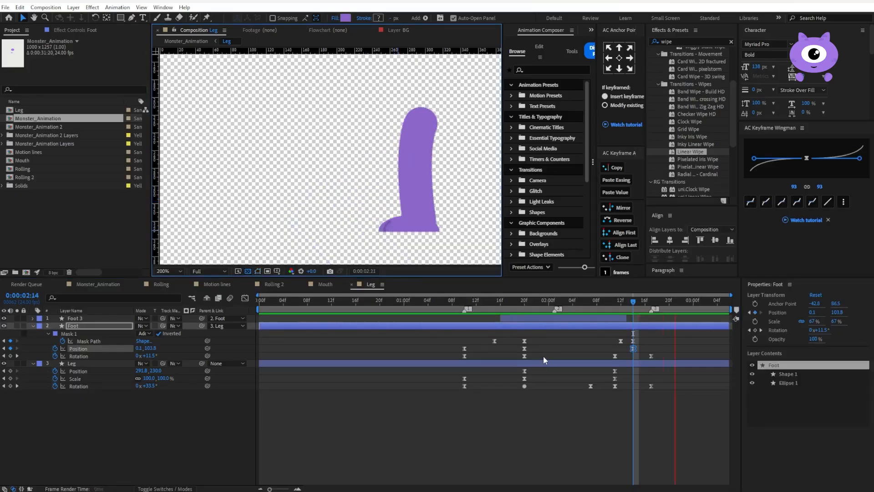
Copy the Foot's Position keyframe from 0:00:01:20 to 0:00:02:11 and preview the motion
click(615, 302)
click(525, 350)
key(ctrl+c)
key(ctrl+v)
click(493, 422)
key(space)
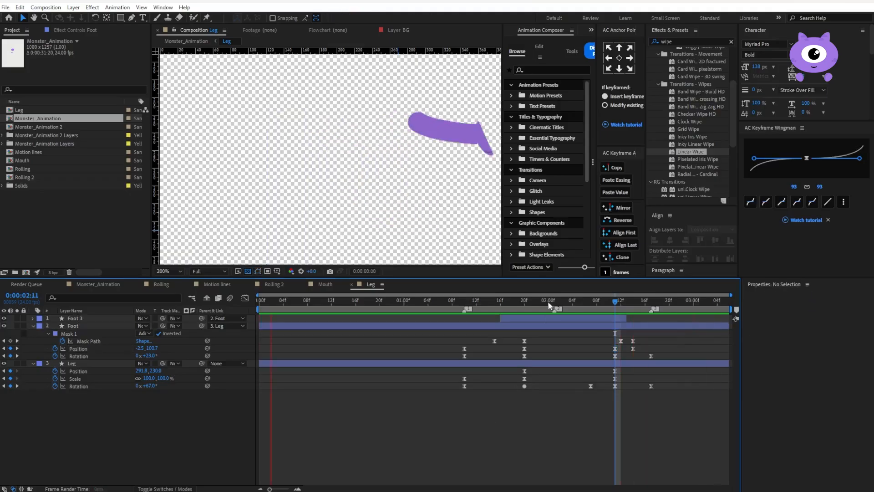
key(space)
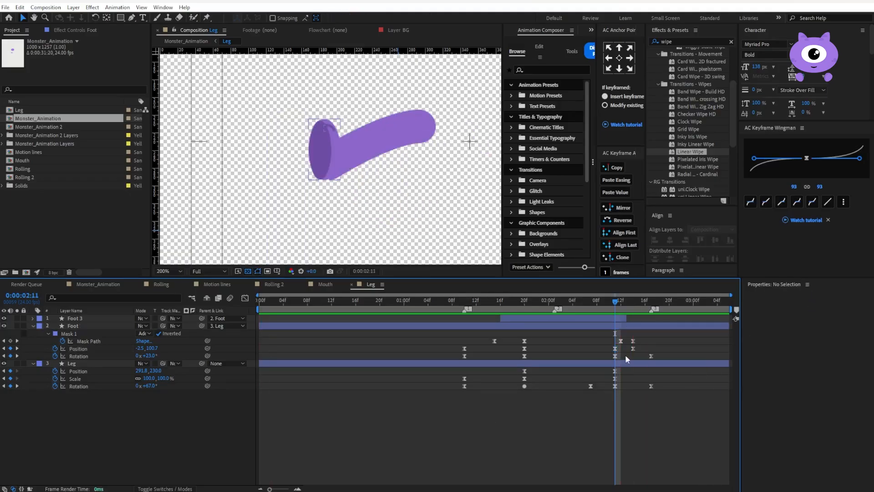
Shift the Foot to about -0.5, 99.9 in its Position keyframes at 0:00:01:20 and 0:00:02:11, and preview
drag(638, 345, 518, 352)
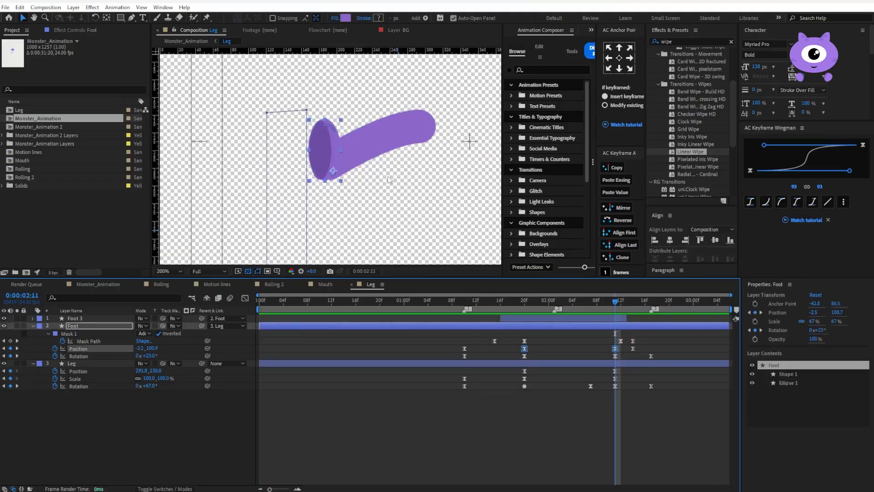
click(569, 460)
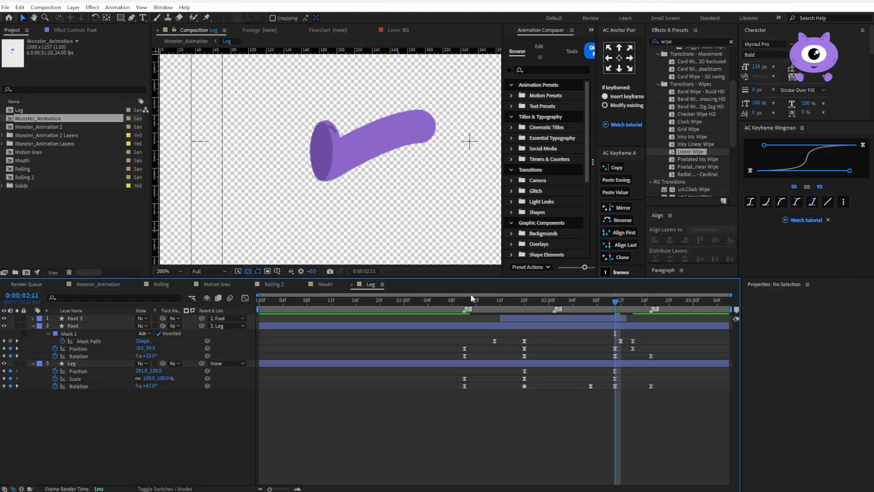
click(470, 301)
key(space)
scroll(382, 188, down, 2)
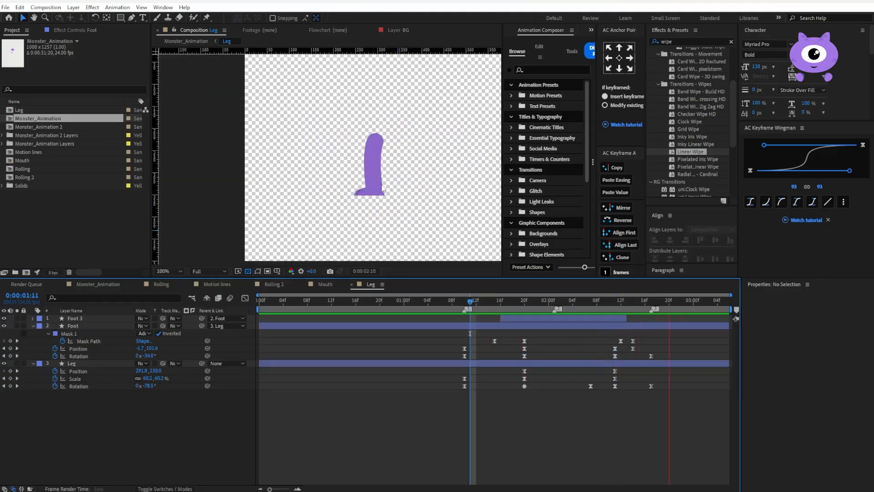
Reposition the lowered Foot to about -1.9, 102.8, move that Position keyframe to 0:00:02:14, and preview the swing
drag(627, 302, 654, 305)
scroll(379, 214, up, 2)
drag(442, 232, 367, 204)
click(367, 205)
key(Up)
drag(651, 349, 636, 348)
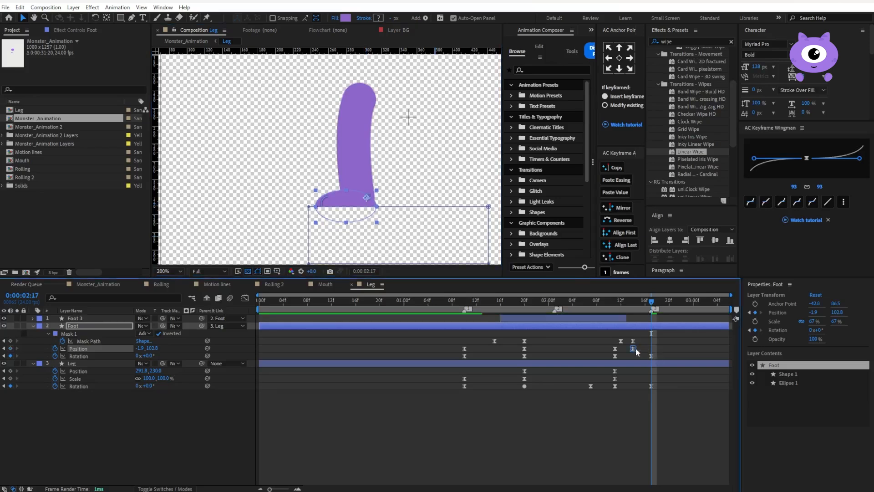
drag(603, 302, 453, 311)
key(space)
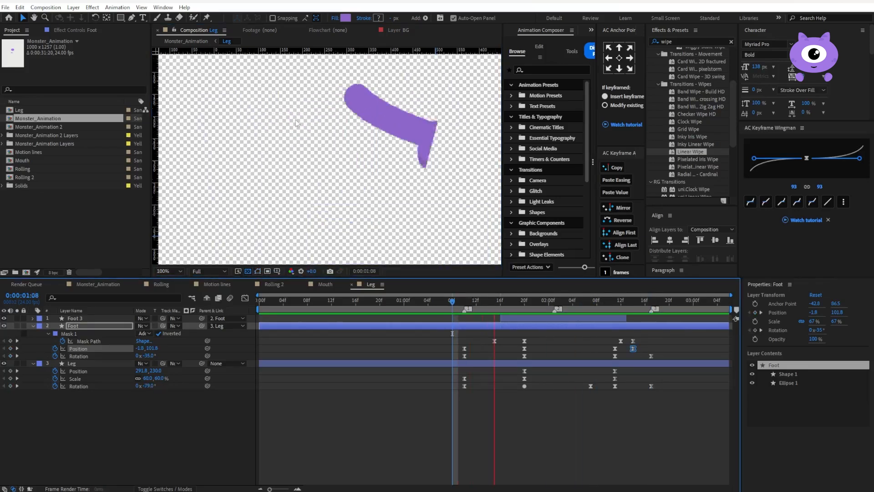
scroll(297, 123, down, 1)
key(space)
Set the easing of the Foot and Leg keyframes from 0:00:02:11 onward to 80
drag(669, 342, 610, 390)
key(space)
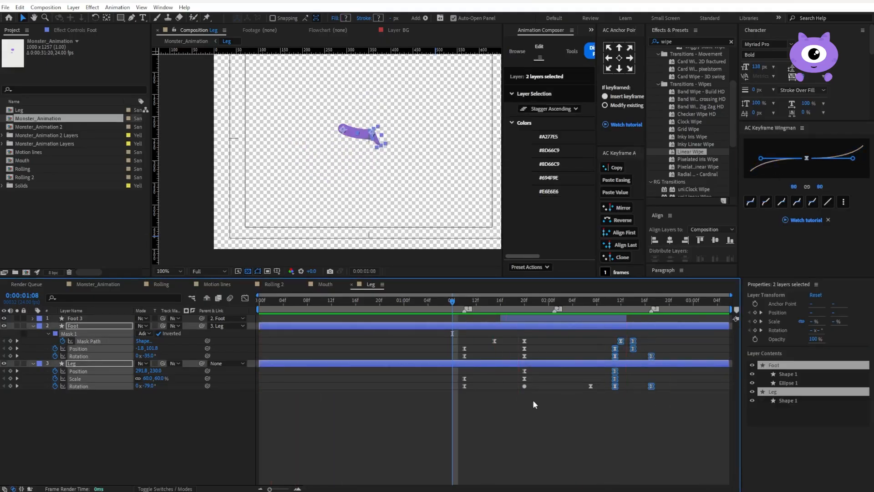
click(605, 403)
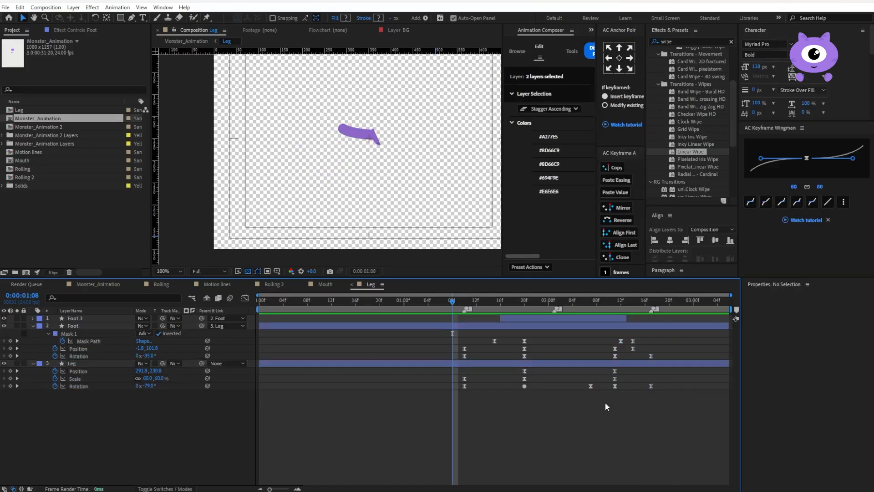
Change the Leg's 0:00:02:07 Rotation keyframe and all Foot and Leg keyframes at 0:00:02:11 to Auto Bezier, and preview
click(590, 386)
drag(583, 392, 592, 388)
drag(619, 347, 614, 388)
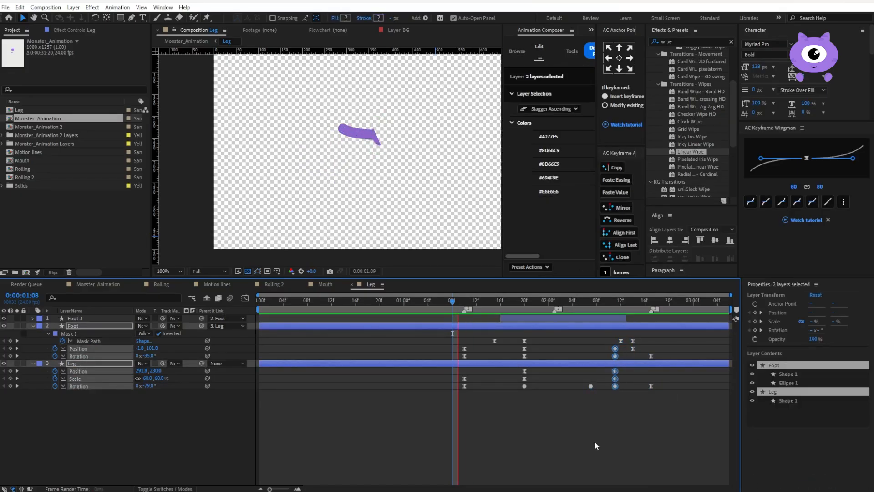
key(space)
click(544, 419)
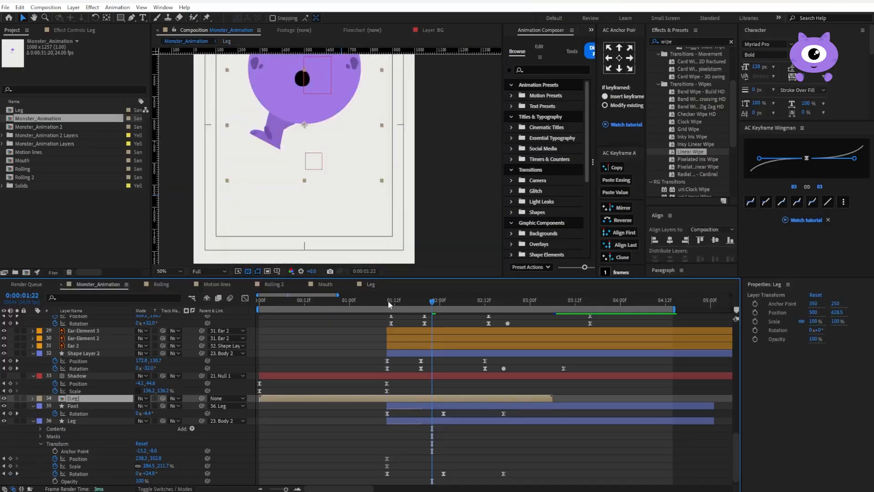
Preview Monster_Animation from 0:00:01:10 and delete its old Foot and Leg shape layers
click(388, 301)
key(space)
key(space)
scroll(98, 348, down, 1)
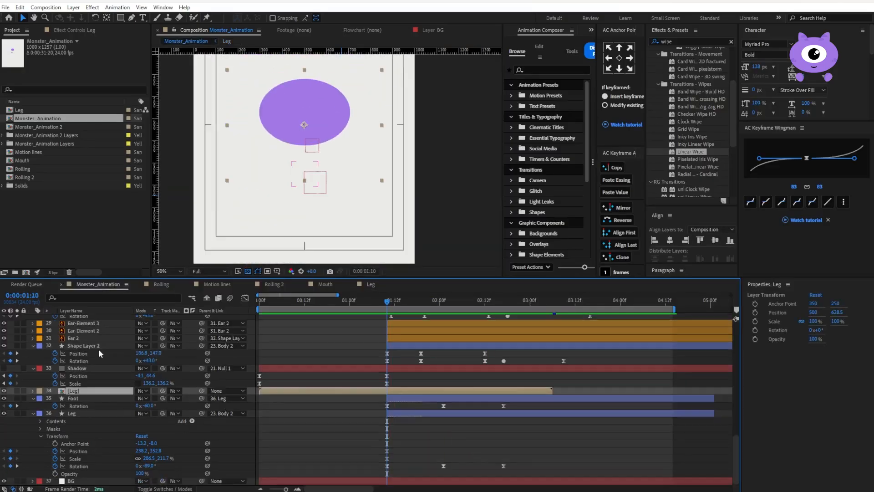
click(86, 397)
ctrl+click(86, 413)
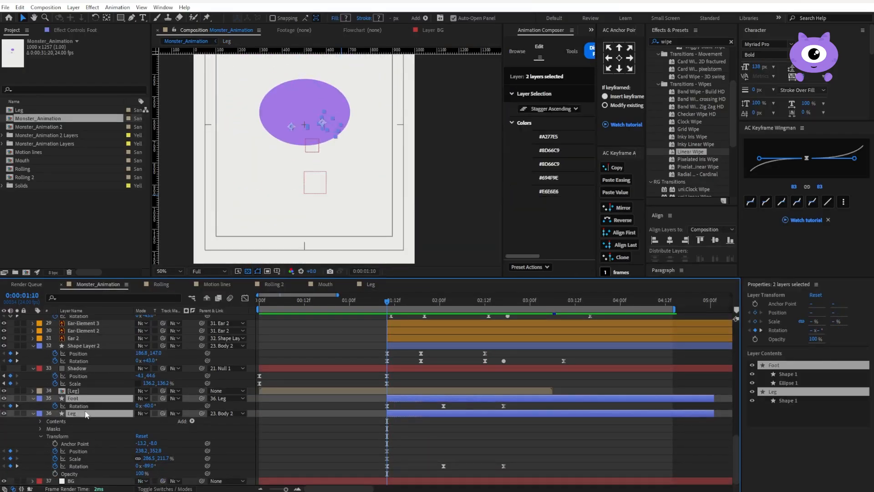
key(Delete)
Scale the [Leg] composition layer in Monster_Animation to 220% at 0:00:01:20
click(80, 473)
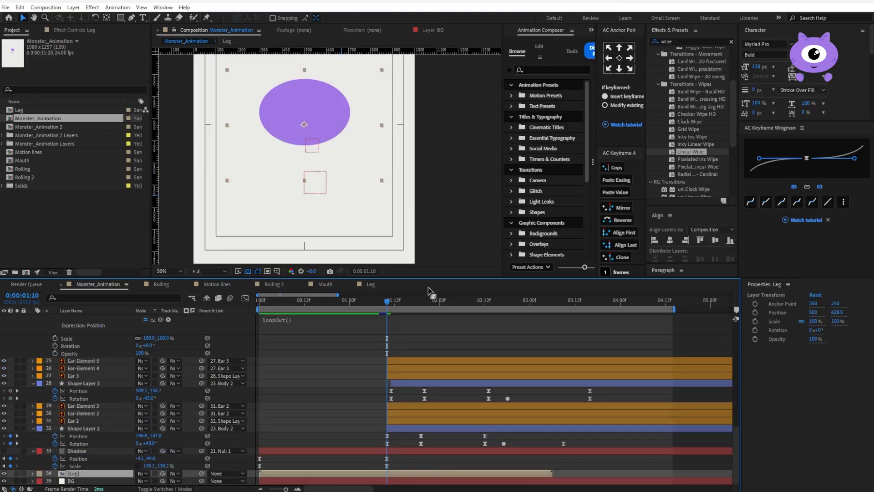
drag(386, 302, 424, 308)
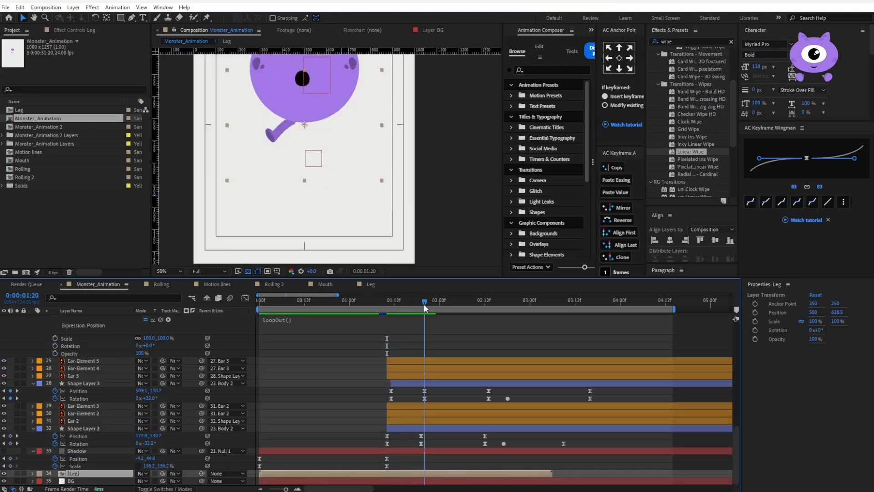
key(s)
drag(150, 481, 193, 472)
scroll(336, 194, down, 2)
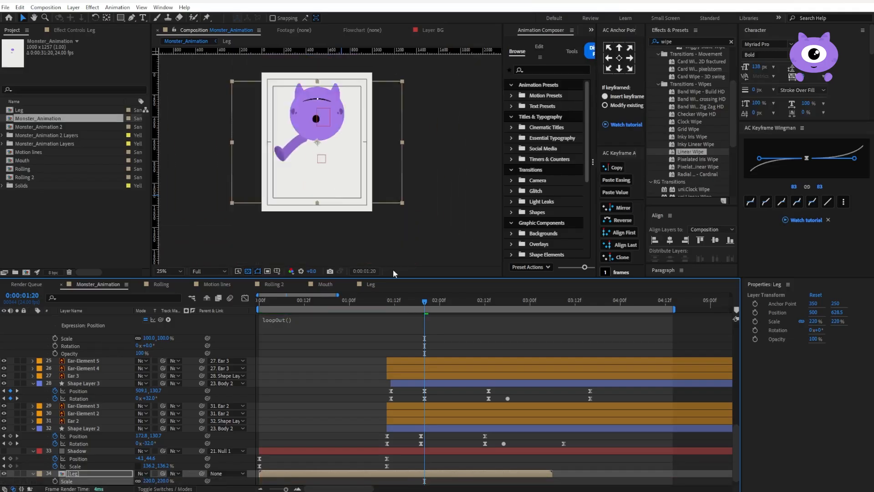
Apply Freeze On Last Frame to the [Leg] layer so it extends past its end near 0:00:03:06
drag(438, 300, 553, 316)
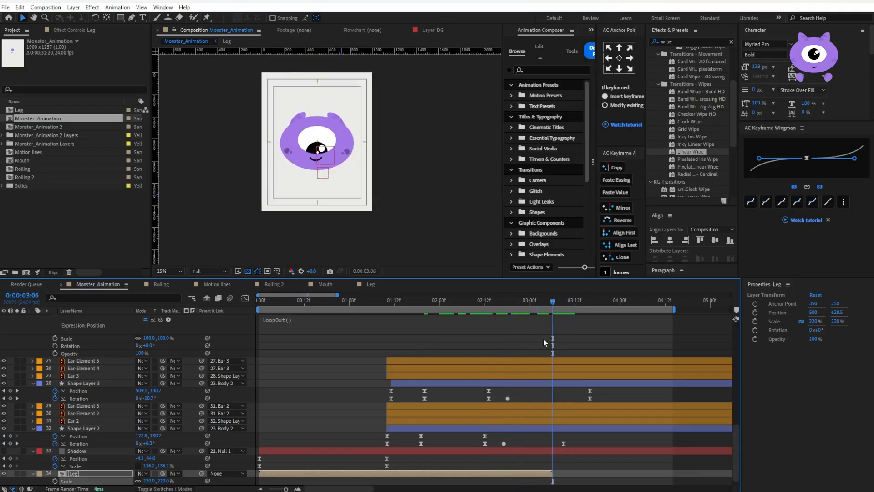
right_click(536, 475)
mouse_move(587, 261)
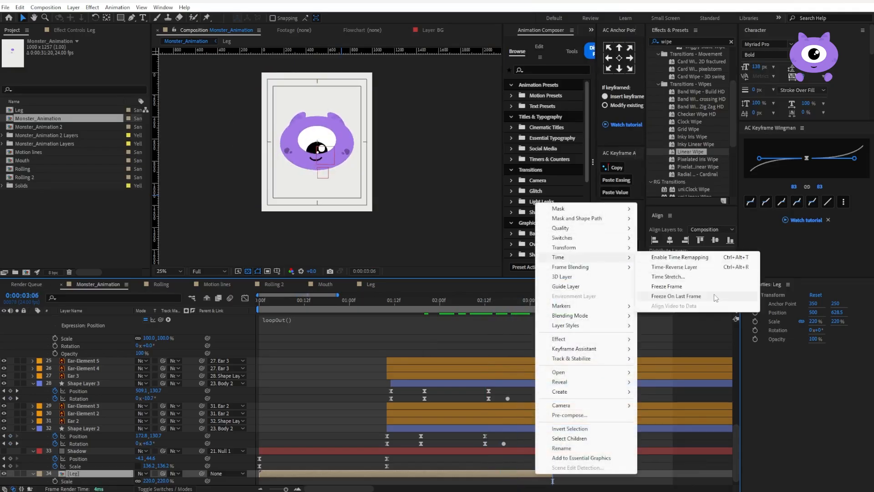
click(674, 298)
Place the Leg beneath the body at about 380, 772.5, with its anchor point at 288.2, 250 and scale about 264.7%
drag(296, 152, 344, 175)
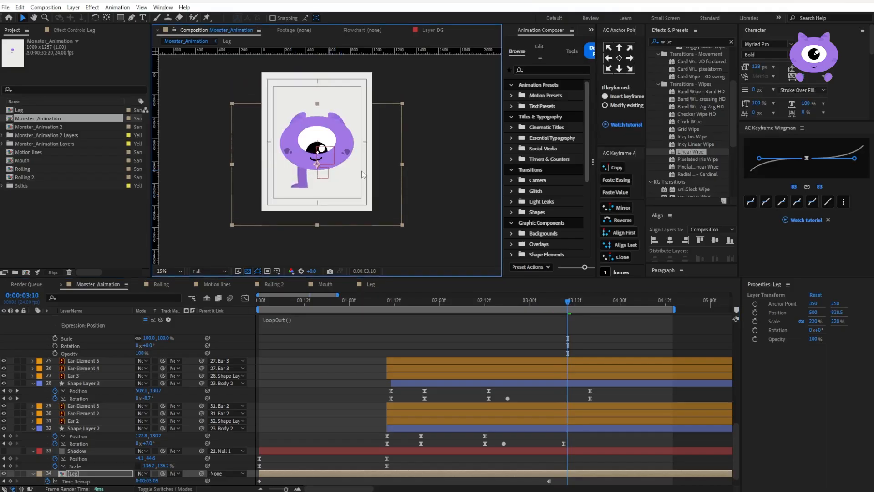
key(y)
drag(402, 165, 423, 158)
drag(355, 164, 357, 164)
Parent the Leg layer to Null 1 and preview the animation from 0:00:01:07
click(226, 458)
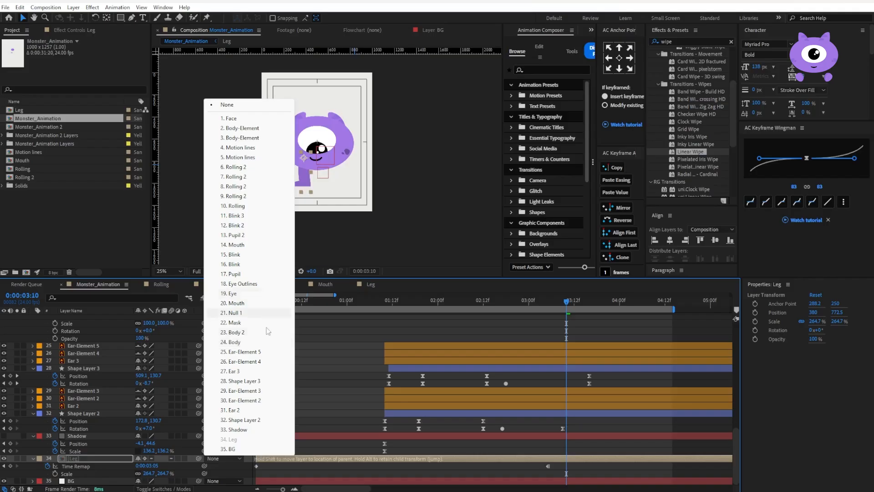
click(260, 312)
click(374, 303)
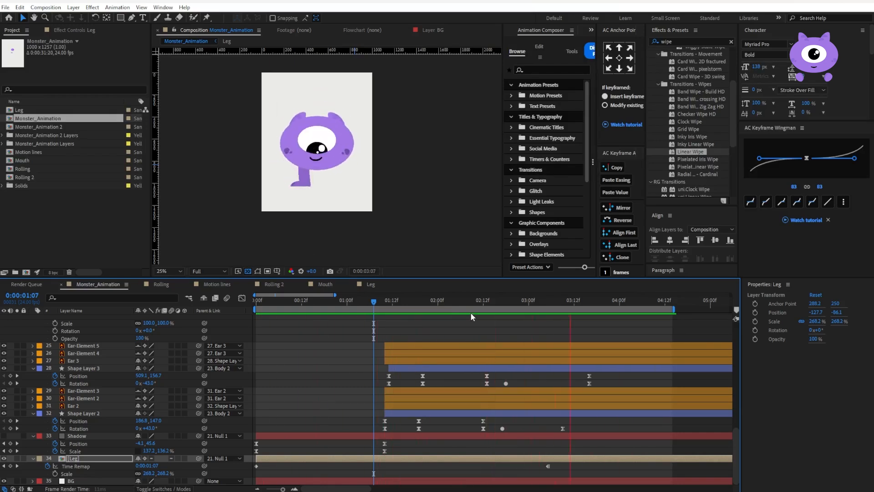
key(space)
Add a Position keyframe to the Leg layer and place it at 0:00:02:17
drag(374, 303, 427, 305)
key(p)
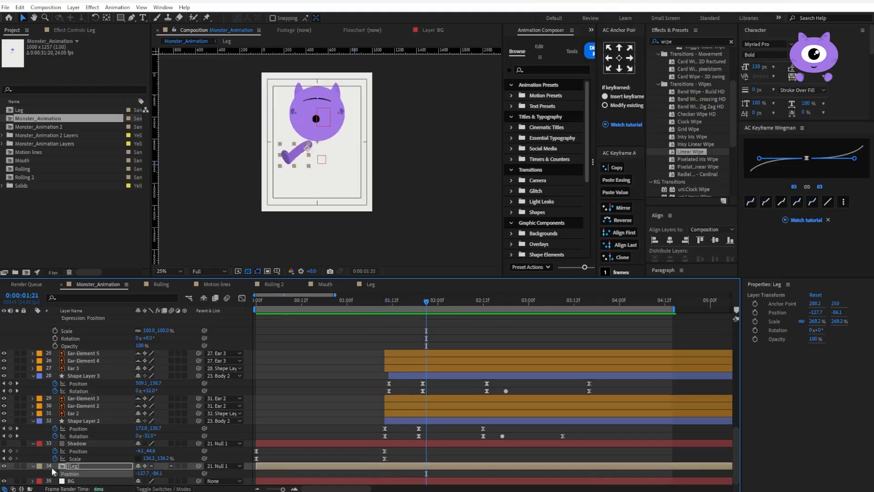
click(55, 474)
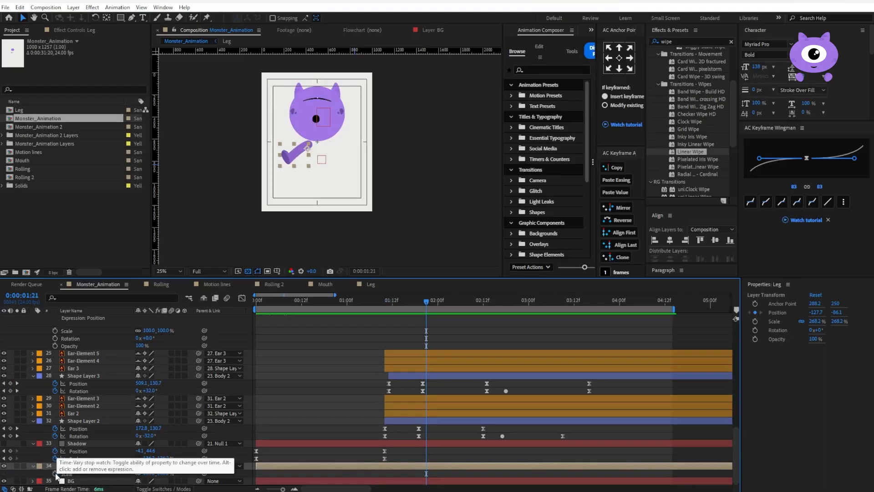
key(u)
drag(437, 306, 504, 303)
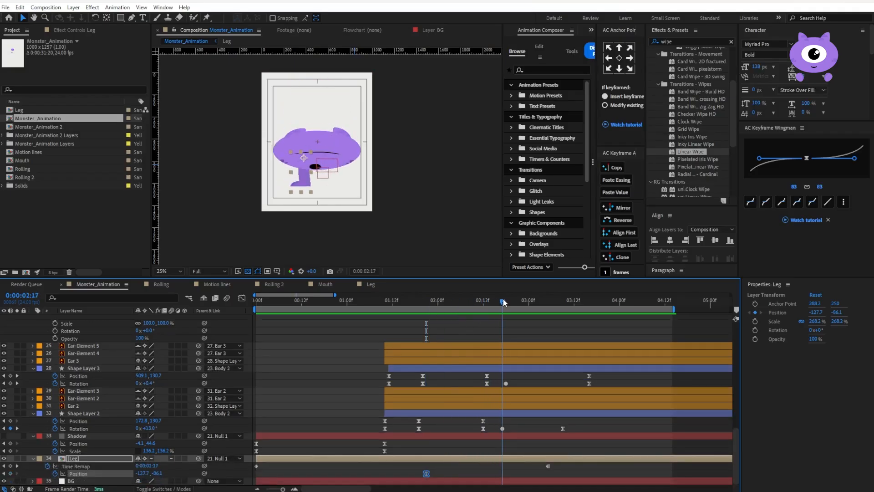
drag(427, 474, 503, 474)
Raise the Leg to about -127.7, -284.9 at 0:00:02:12 and preview the motion
click(484, 307)
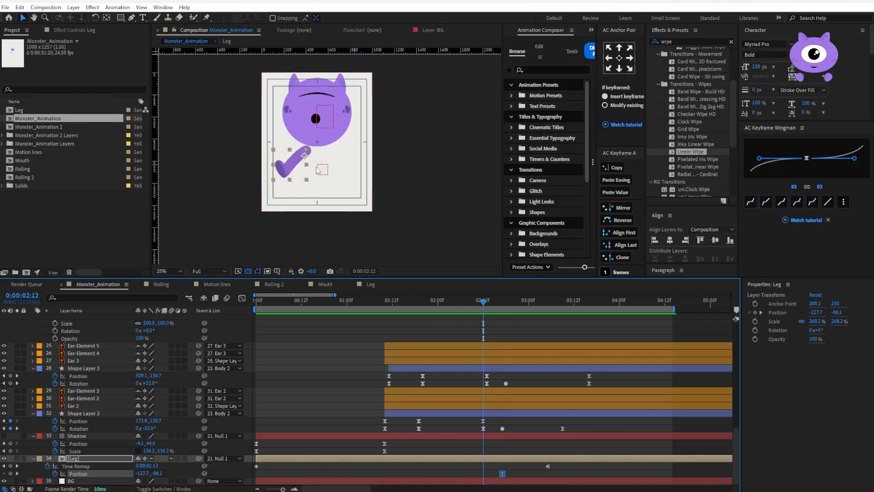
drag(300, 170, 299, 150)
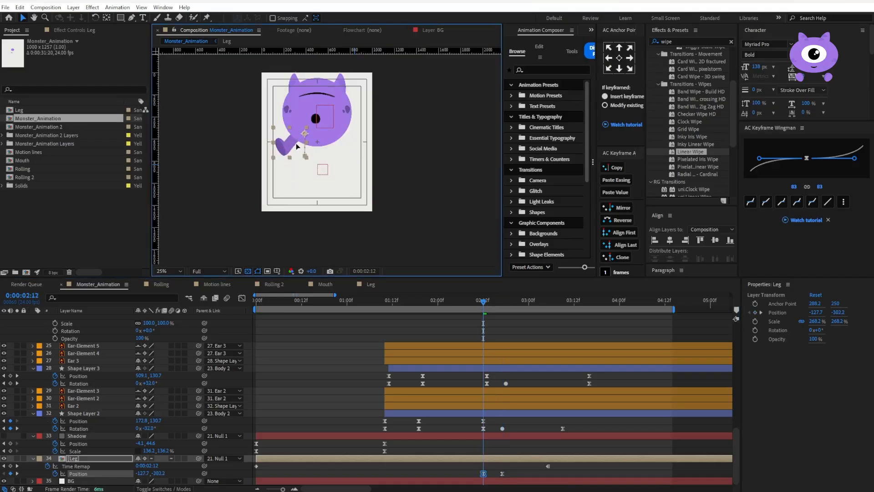
key(space)
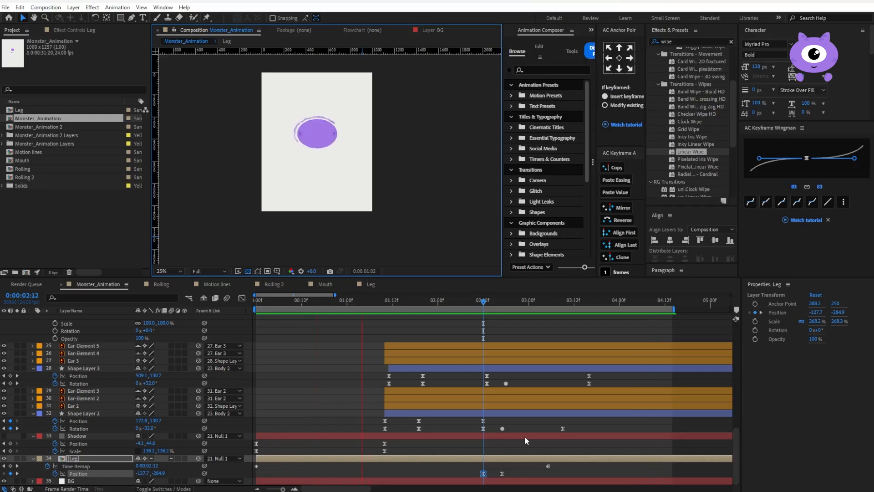
key(space)
Enlarge the Leg to about 314.2%, reposition it to about -145, -302.2 at 0:00:02:12, and preview
key(s)
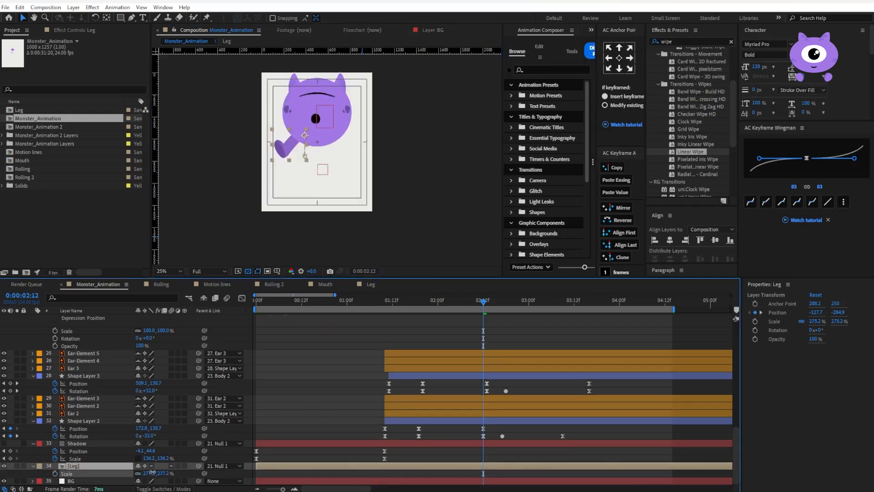
key(u)
key(space)
mouse_move(289, 152)
mouse_down()
mouse_move(293, 146)
mouse_move(286, 150)
mouse_up()
key(space)
key(space)
scroll(449, 325, down, 1)
Raise the Leg at its 0:00:02:17 Position keyframe to about -127.7, -150 and preview
key(space)
click(486, 304)
click(502, 303)
drag(294, 155, 294, 147)
drag(503, 304, 479, 303)
key(space)
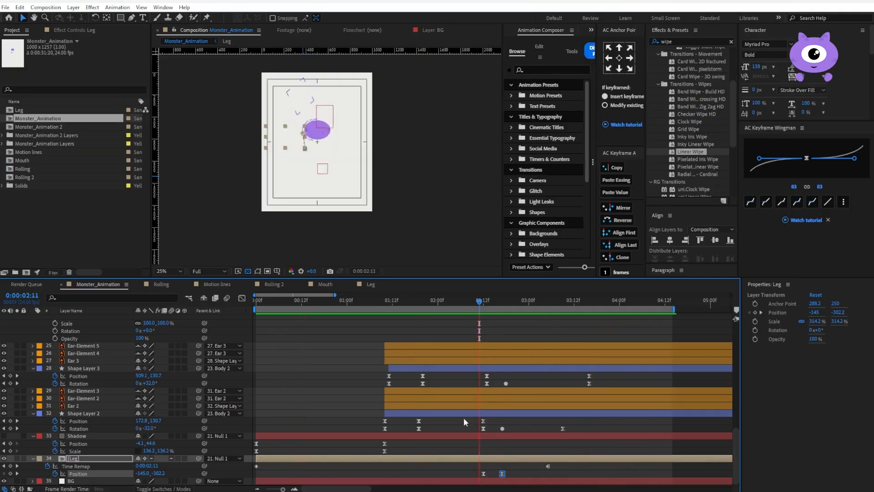
Duplicate the Leg layer and mirror the copy by setting its horizontal scale to -314.2%
click(450, 463)
click(447, 459)
key(ctrl+d)
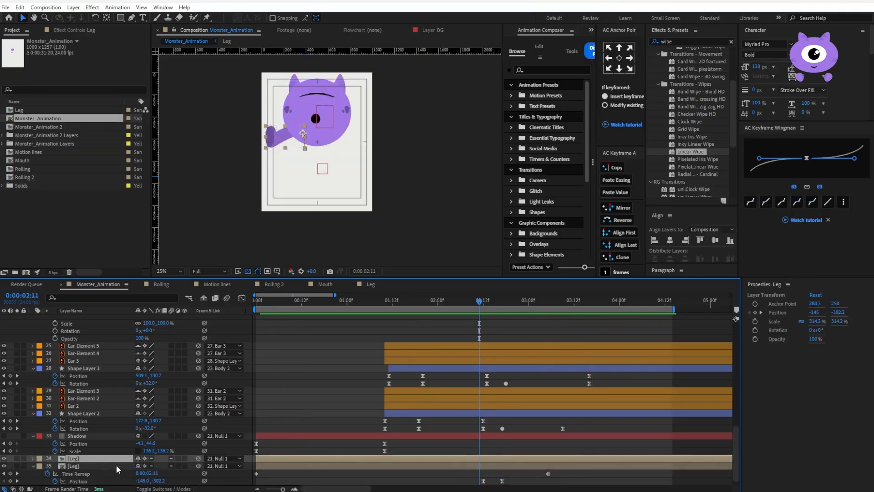
key(s)
click(150, 465)
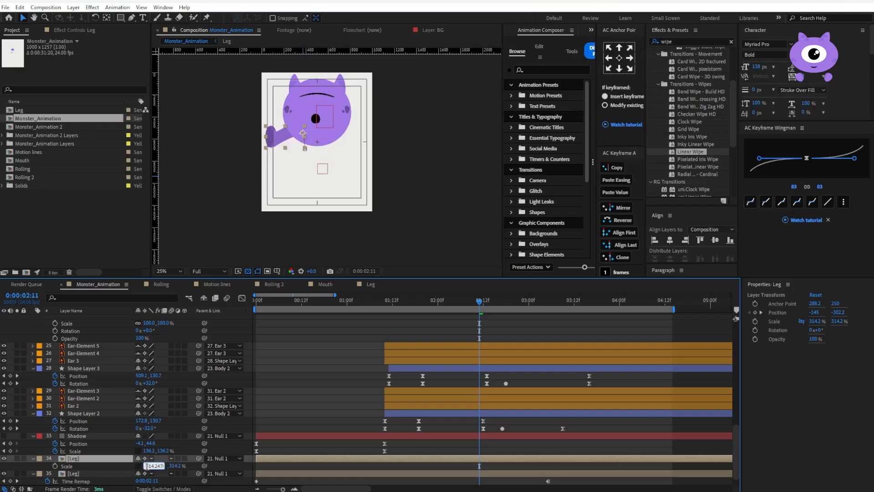
text(-)
key(Return)
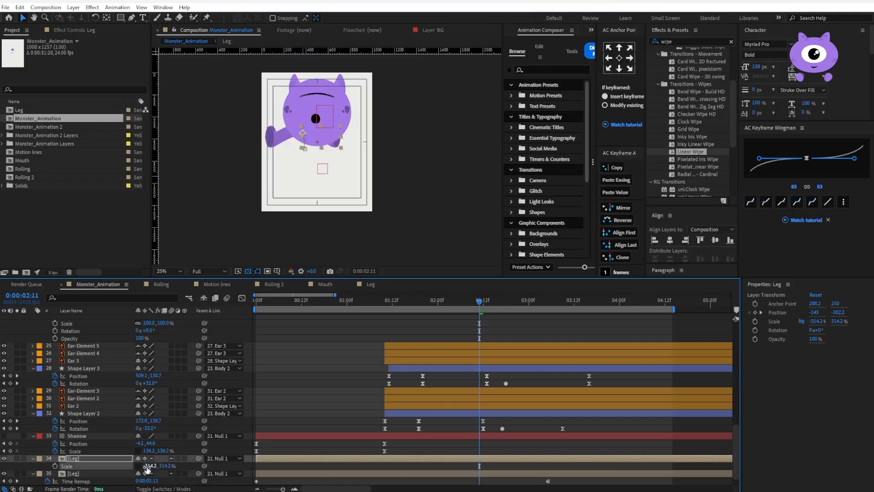
key(u)
Position the mirrored Leg opposite the first, at about 101.8, -152.2 at 0:00:02:17, align the feet using a guide, and preview
scroll(367, 455, down, 2)
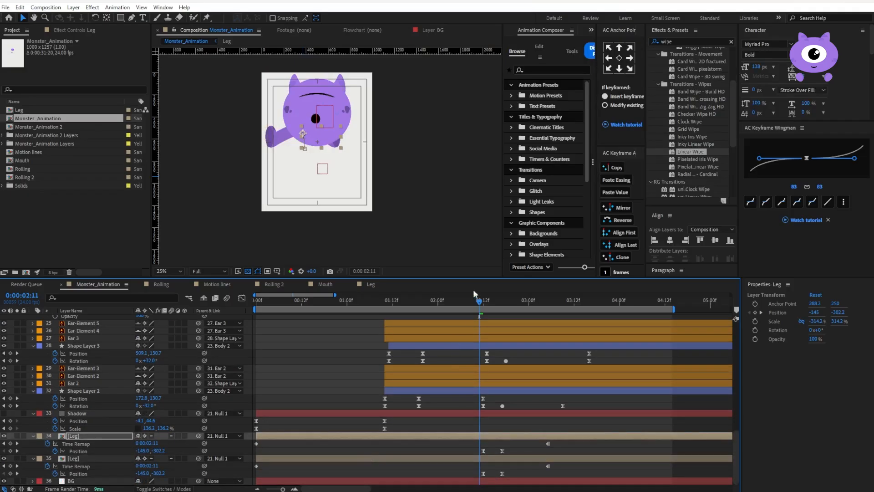
drag(481, 307, 486, 305)
click(484, 451)
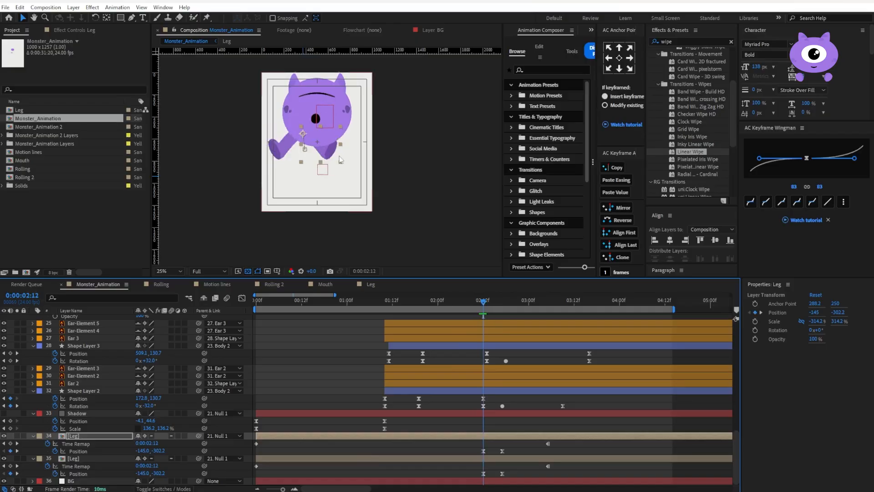
click(498, 303)
drag(501, 302, 503, 303)
drag(319, 174, 336, 172)
scroll(336, 174, up, 2)
key(ctrl+;)
drag(348, 201, 340, 202)
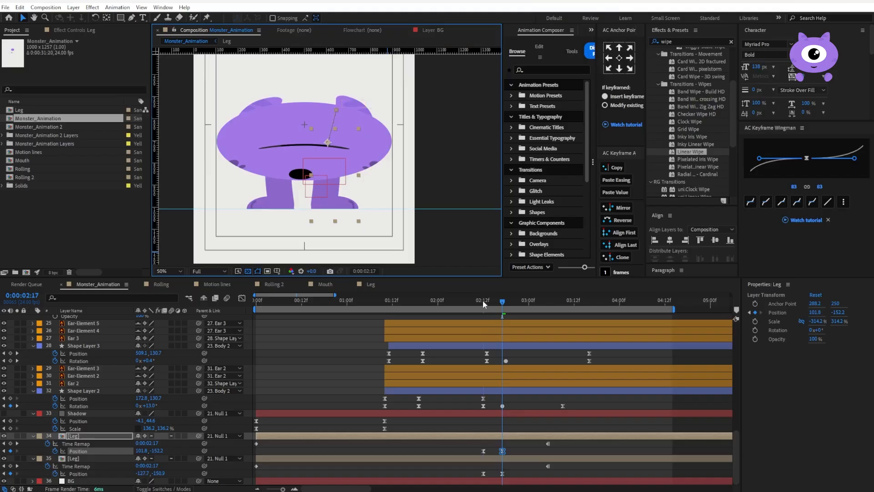
click(484, 303)
key(space)
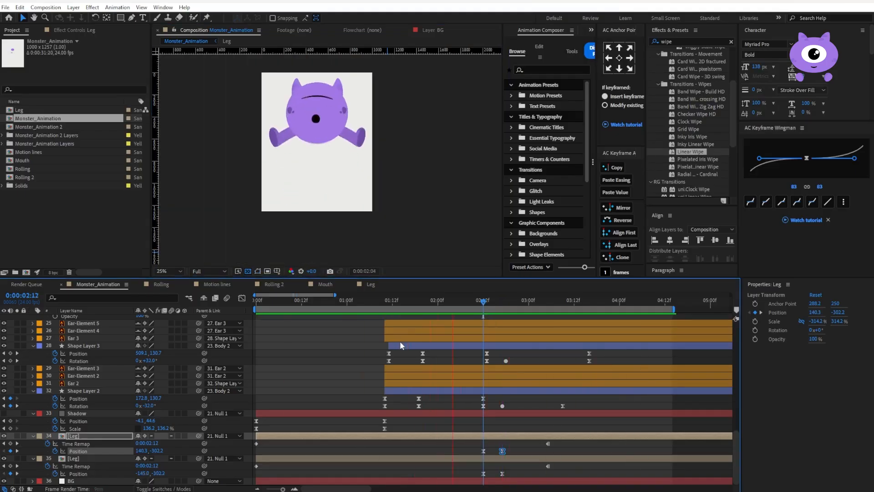
Split both Leg layers at 0:00:01:19, delete their earlier parts, and preview
drag(438, 304, 421, 305)
click(419, 304)
key(ctrl+shift+d)
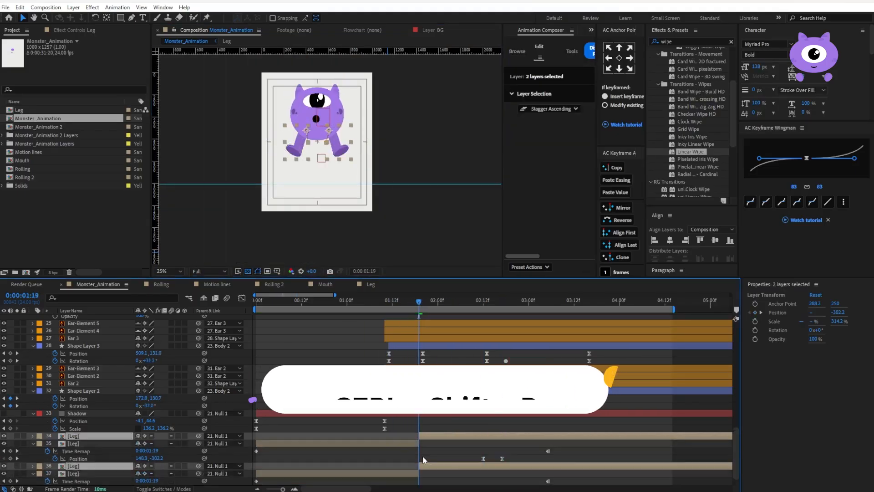
click(400, 457)
key(Delete)
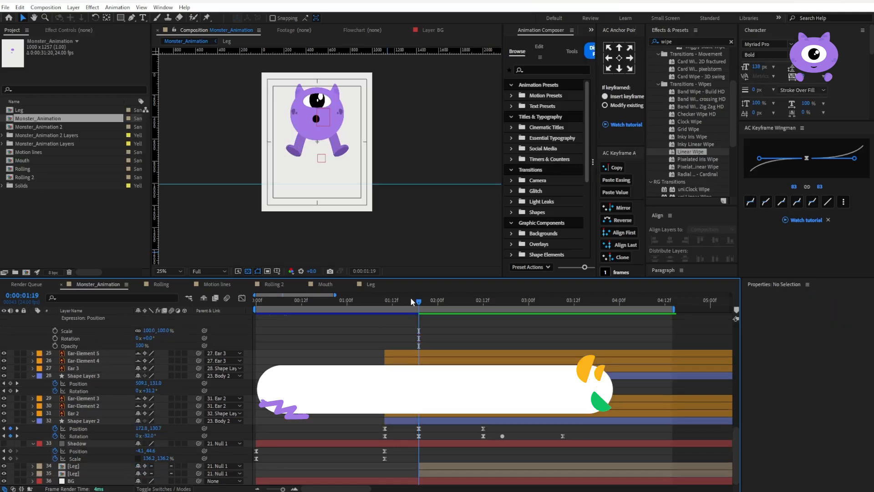
click(393, 300)
key(space)
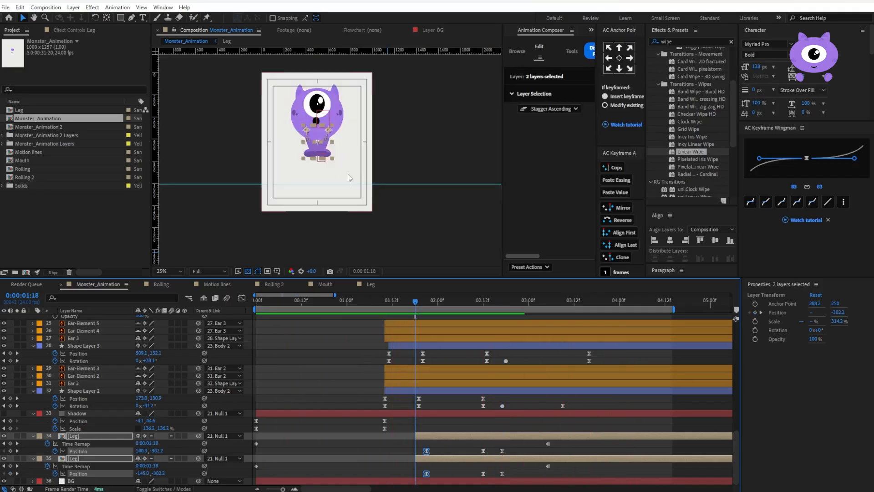
Raise both Legs to Y -574.6 at 0:00:01:18, and shift their first two Position keyframes and layer starts so they begin at 0:00:01:15
drag(323, 136, 323, 135)
key(space)
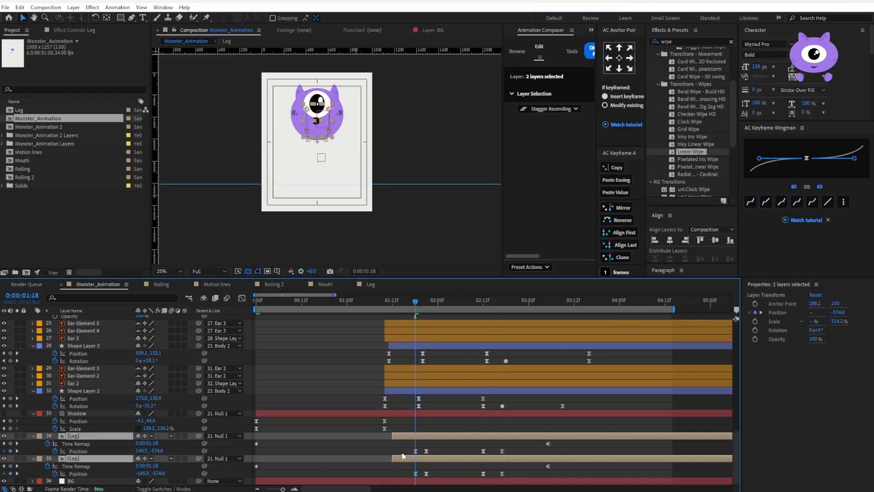
drag(402, 448, 416, 474)
drag(415, 301, 393, 303)
key(space)
drag(393, 436, 404, 436)
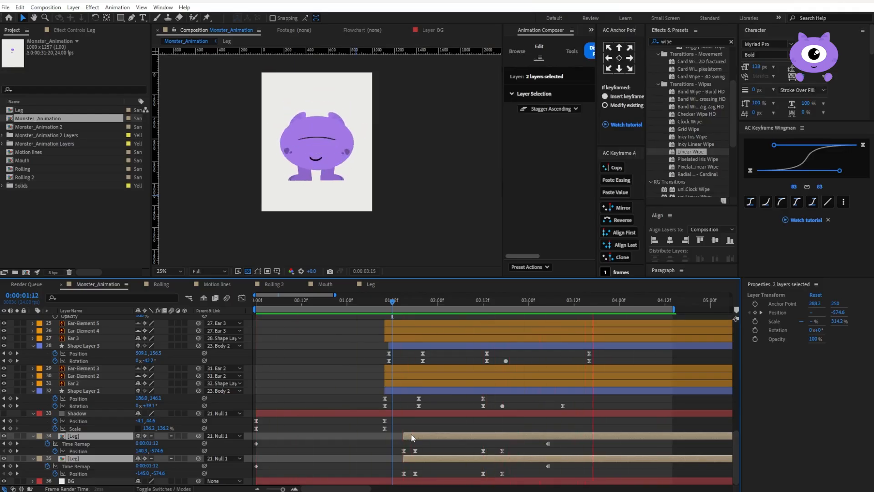
Make the Shadow layer visible and lower it to -4.1, 167.3 at 0:00:01:19
drag(465, 300, 529, 299)
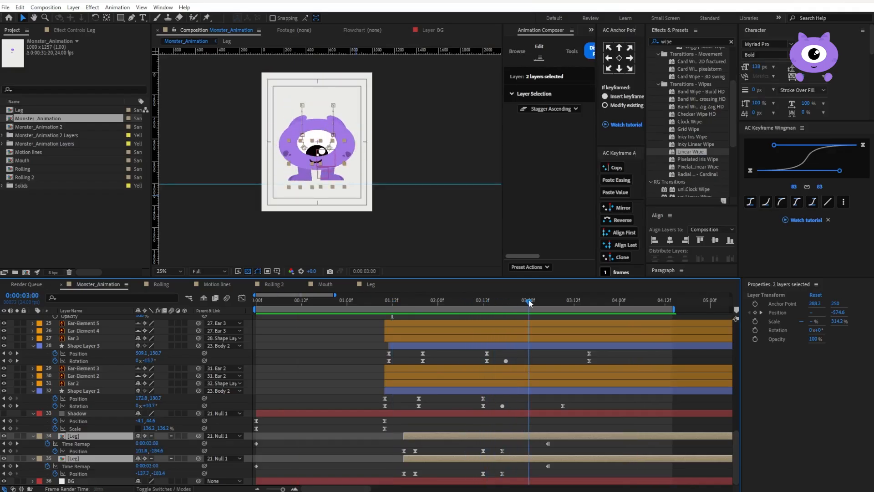
click(76, 413)
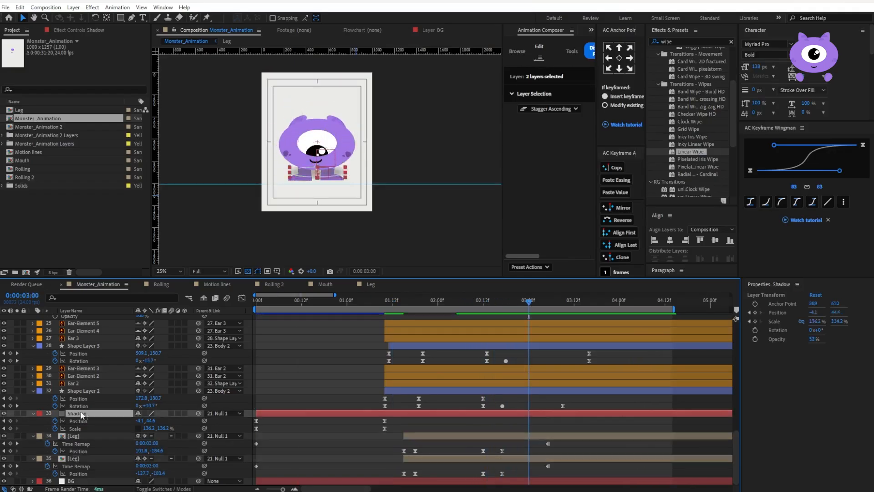
mouse_move(413, 310)
mouse_down()
mouse_move(378, 300)
mouse_move(419, 301)
mouse_up()
drag(331, 160, 330, 169)
Raise the Shadow to -4.1, 126.7 at 0:00:02:17, widen it beneath the feet, and preview
drag(436, 302, 499, 316)
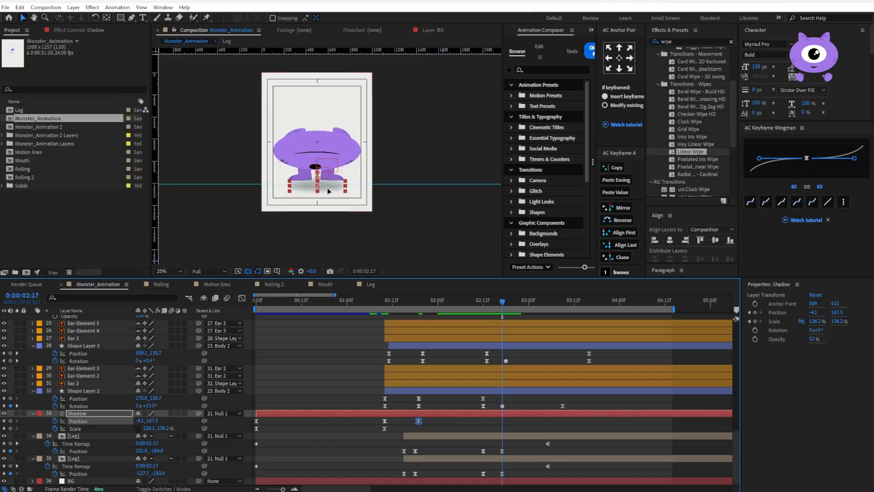
key(Up)
key(Up)
key(Up)
key(Up)
key(Up)
key(Up)
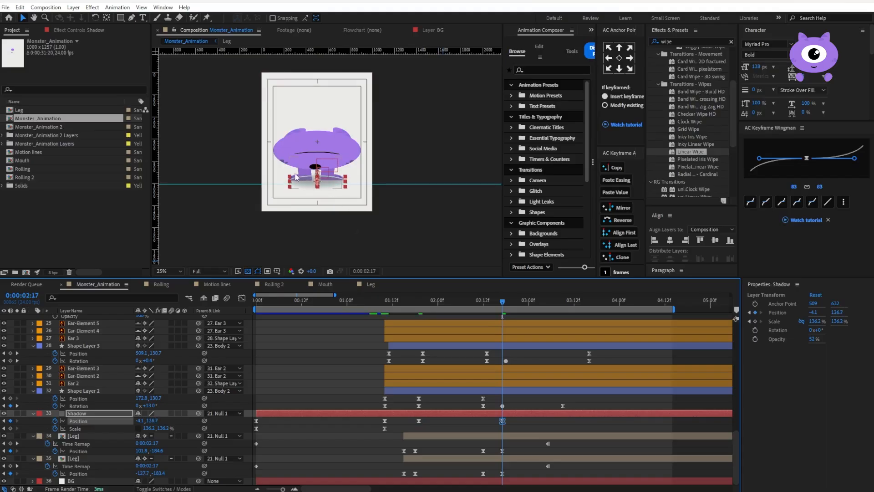
drag(346, 181, 355, 181)
key(space)
Move the Shadow layer below both Leg layers and preview from 0:00:01:13
key(space)
drag(91, 414, 93, 465)
click(398, 301)
key(space)
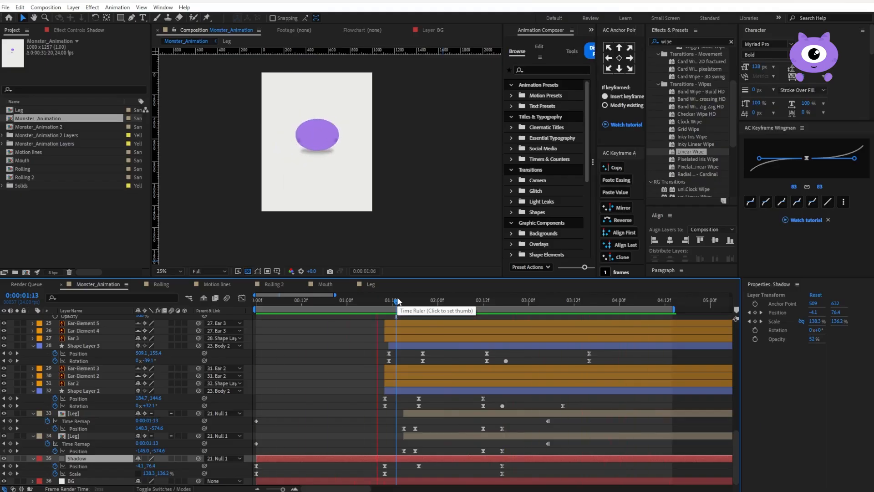
key(space)
Narrow the Shadow's horizontal scale to 101.5% at 0:00:01:19 and preview from 0:00:01:08
drag(399, 303, 422, 304)
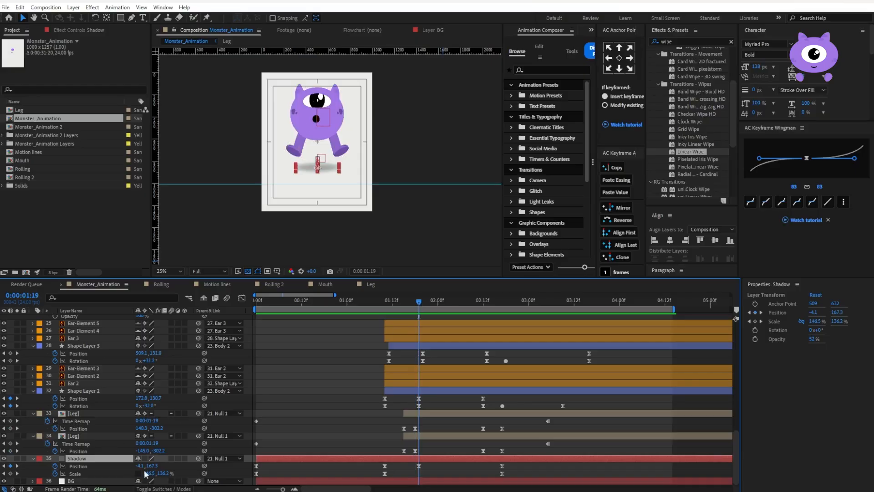
drag(144, 474, 136, 474)
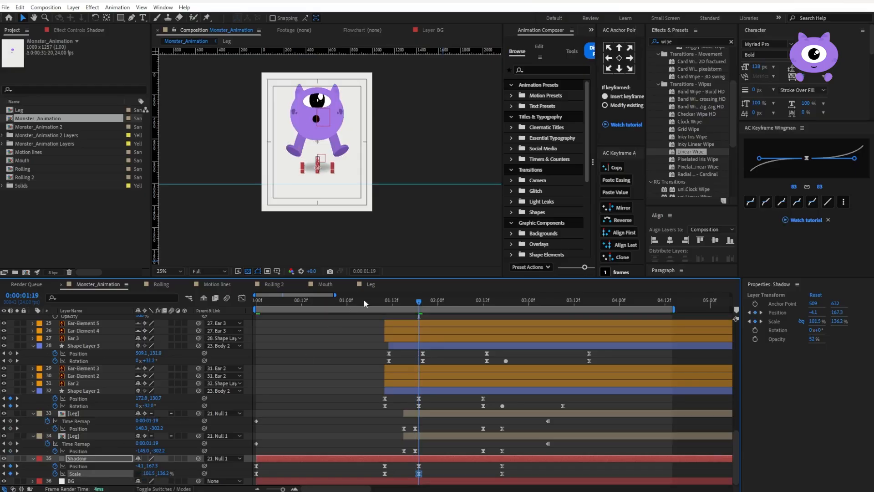
click(378, 303)
key(space)
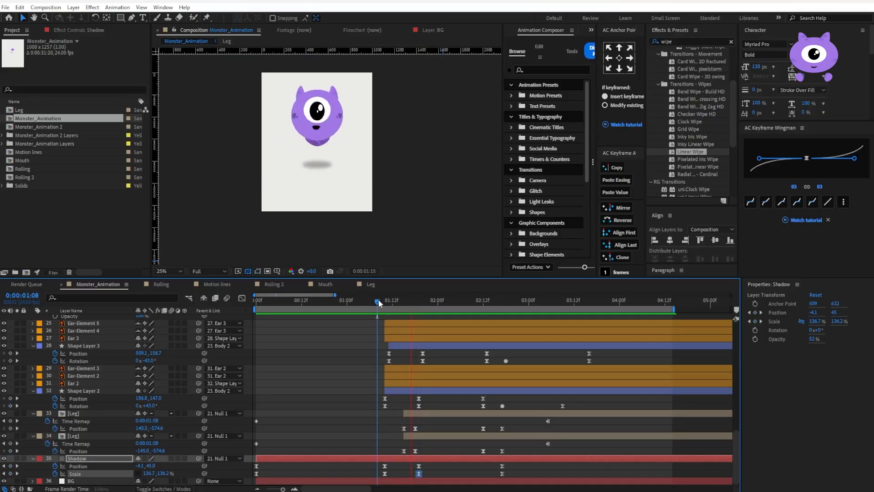
Copy the Shadow's Scale keyframe from 0:00:01:19 to 0:00:02:12, move its last Scale keyframe slightly earlier, and preview
click(482, 301)
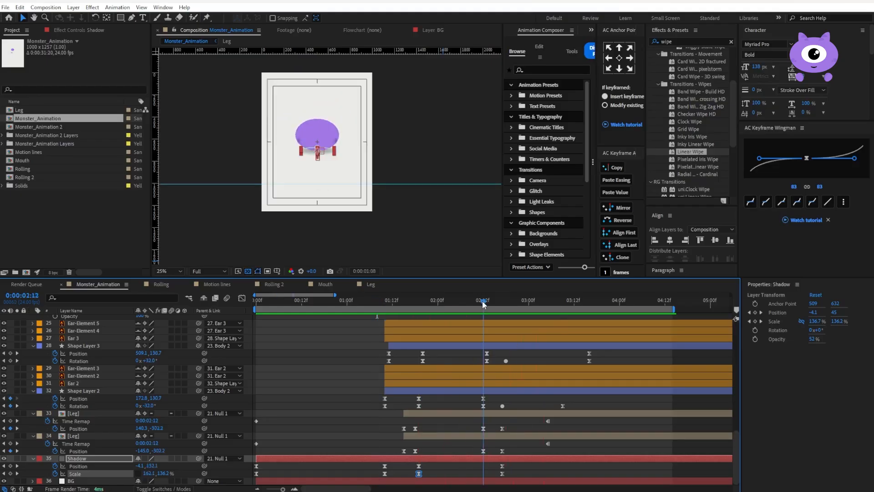
key(ctrl+c)
key(ctrl+v)
key(space)
key(space)
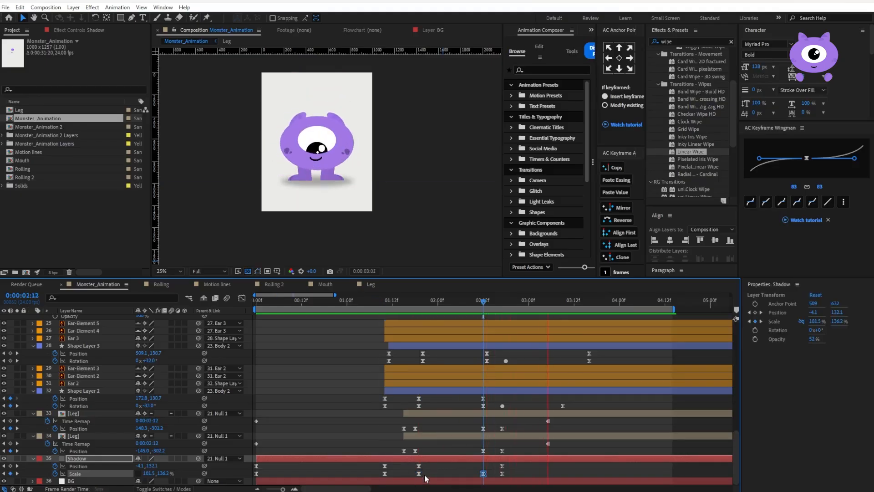
drag(503, 475, 500, 476)
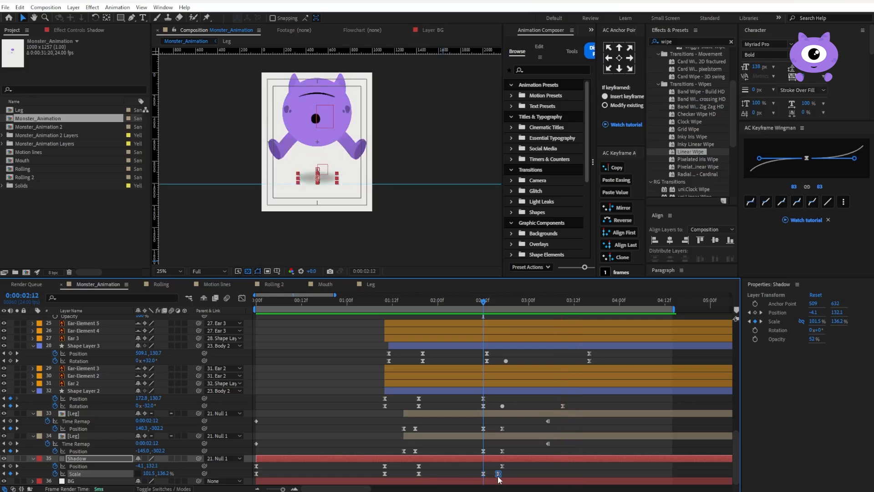
key(space)
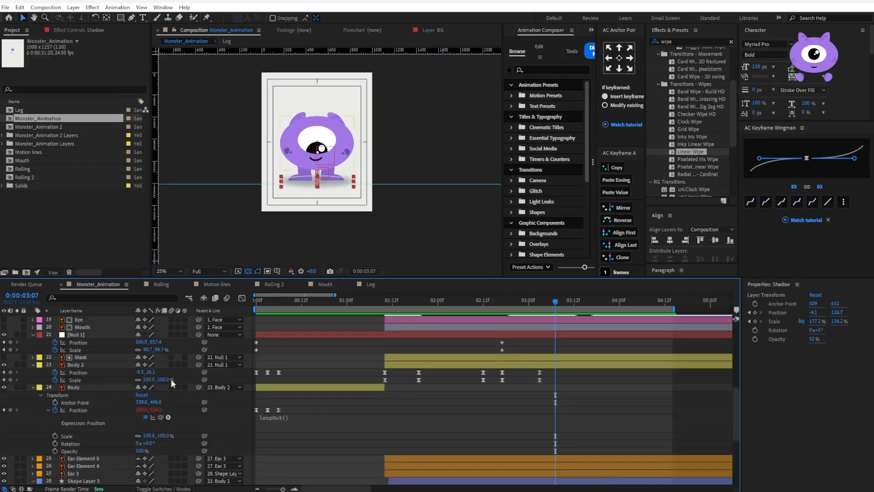
Make the hidden Eye layer visible and solo it briefly to check its shape
scroll(99, 384, up, 4)
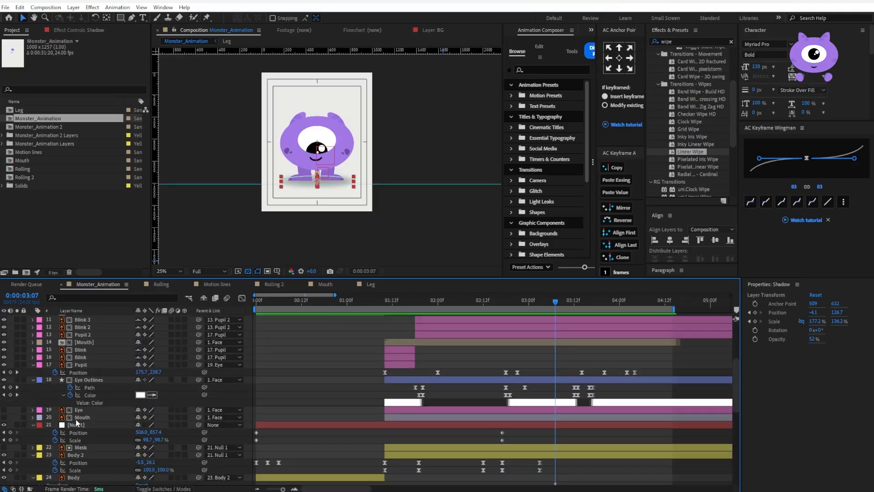
click(80, 410)
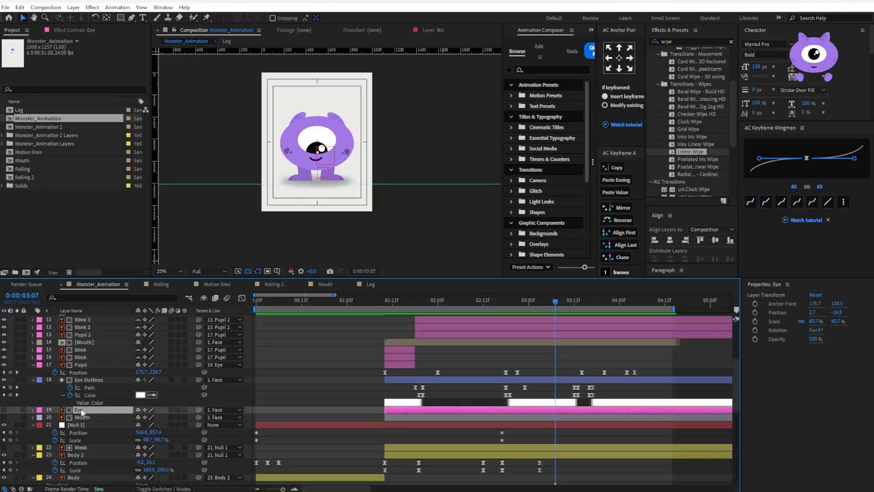
click(4, 410)
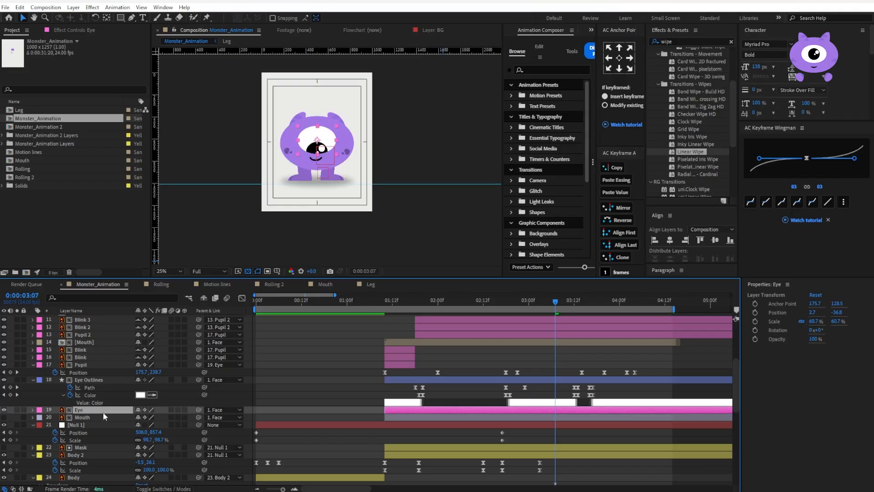
click(17, 408)
click(16, 408)
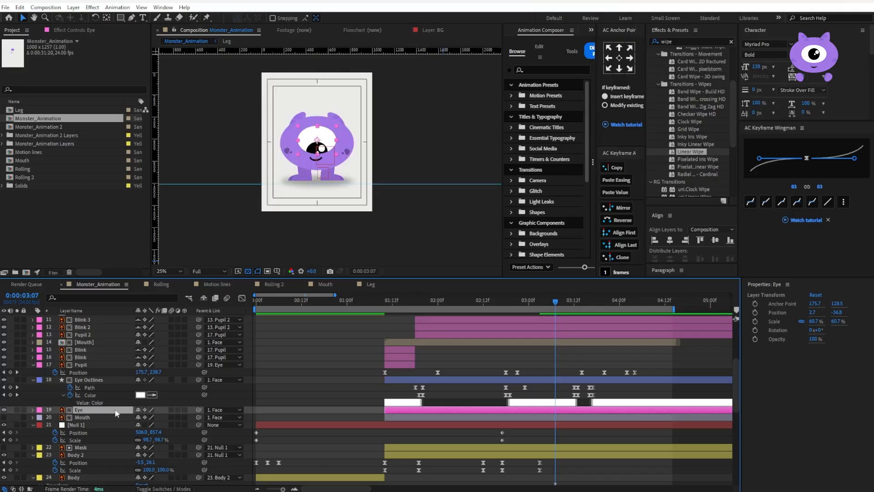
Duplicate the Eye layer, move the copy to the top of the layer stack, and start it at 0:00:03:07
click(101, 418)
click(91, 410)
key(ctrl+d)
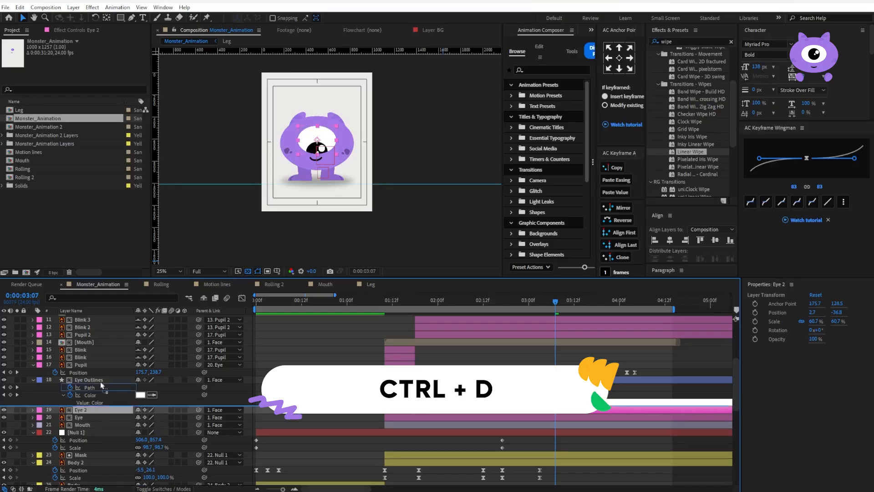
key(ctrl+shift+])
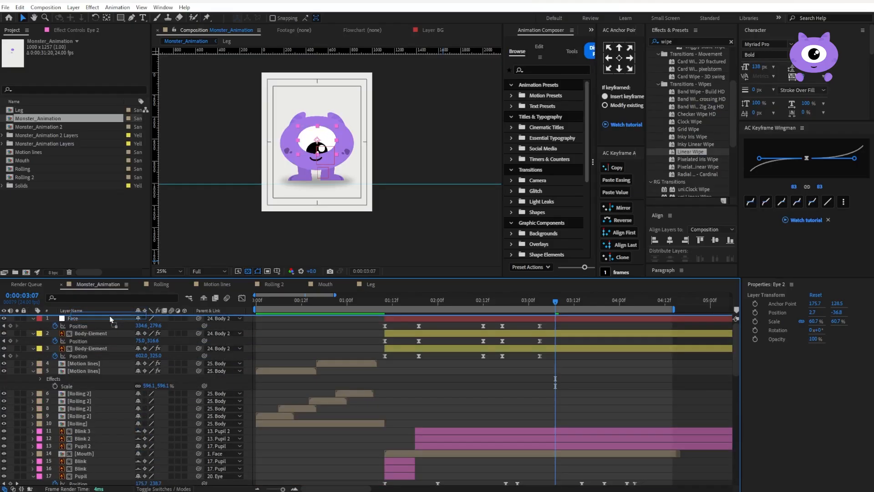
drag(387, 321, 556, 321)
Apply Linear Wipe and Fill to the Eye copy, sampling a dark purple from the monster's spot as the fill color
click(680, 40)
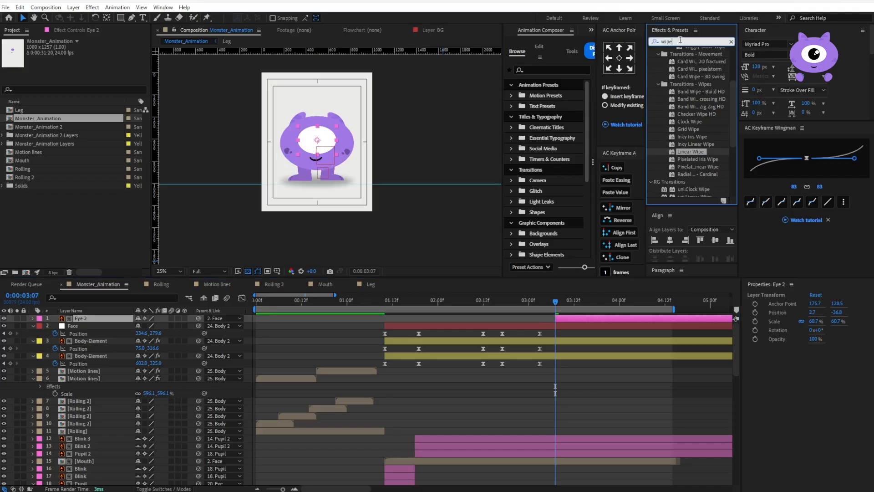
double_click(694, 153)
click(673, 42)
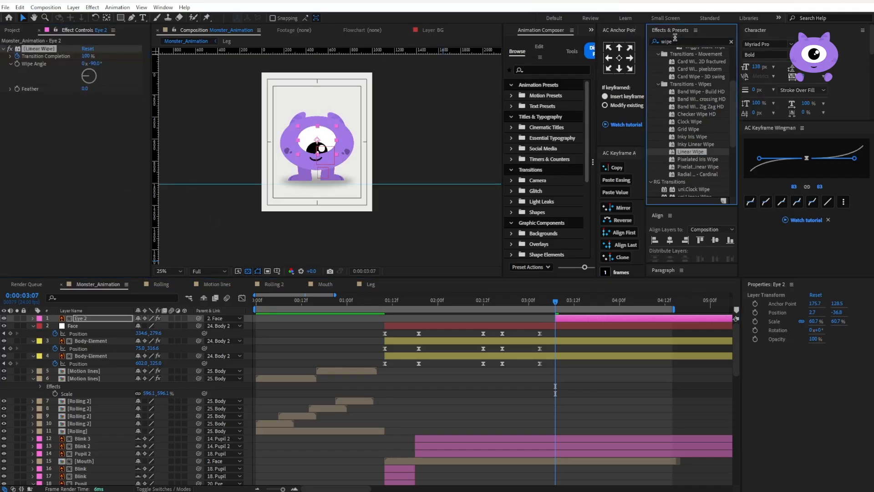
text(fill)
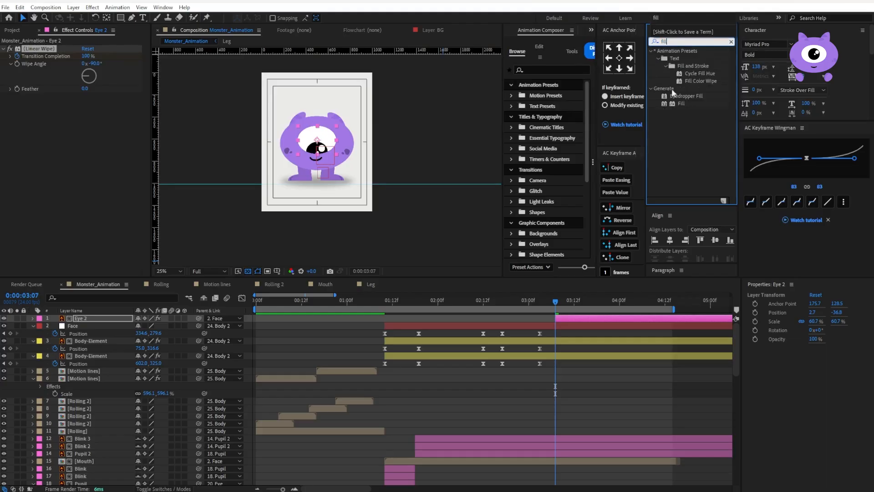
drag(681, 104, 294, 147)
scroll(293, 147, up, 1)
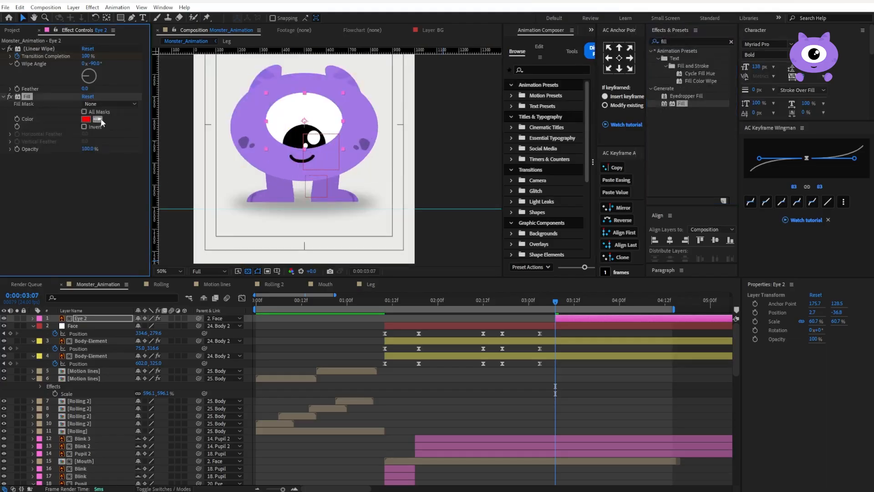
click(249, 122)
Delete both Transition Completion keyframes of the Eye copy's Linear Wipe and set the Wipe Angle to 0°
drag(557, 302, 601, 302)
key(u)
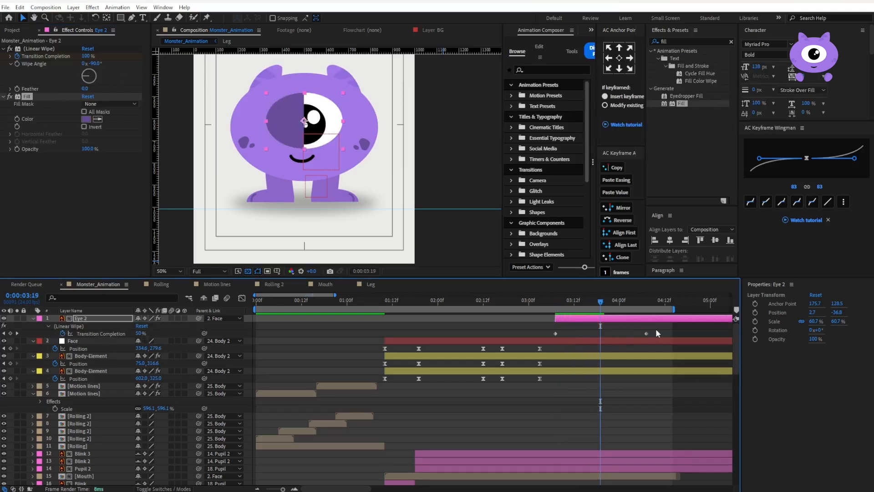
click(646, 333)
key(Delete)
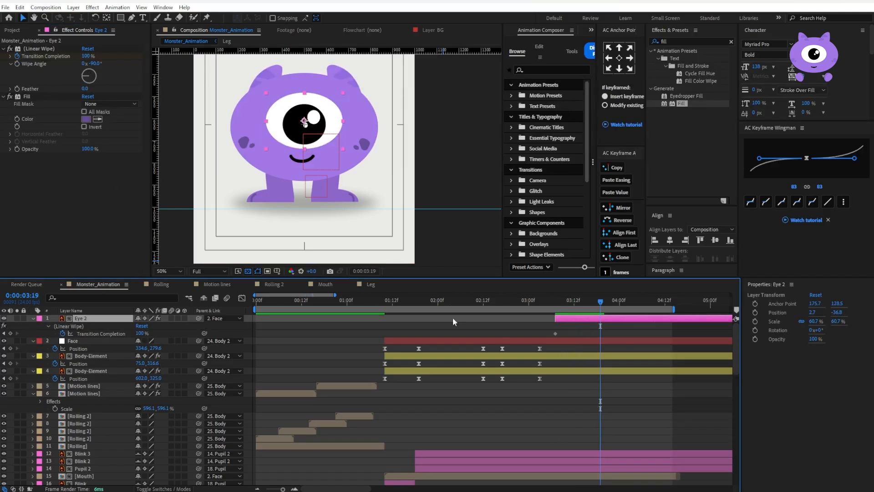
drag(577, 328, 527, 339)
key(Delete)
click(91, 64)
text(0)
key(Return)
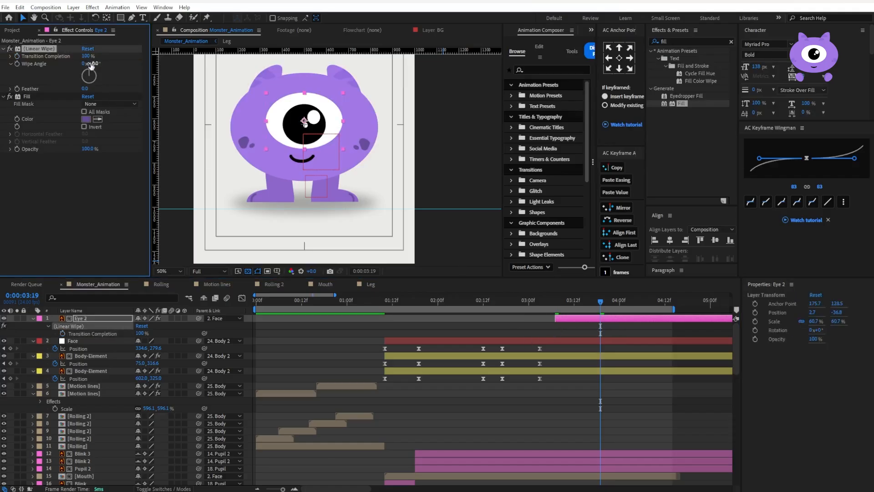
Animate the Eye copy's Transition Completion from 62% at 0:00:03:19 to 53% at 0:00:04:06, with Easy Ease on the keyframes
drag(85, 55, 70, 57)
click(17, 56)
key(u)
key(u)
key(F9)
drag(625, 298, 642, 301)
drag(84, 55, 81, 55)
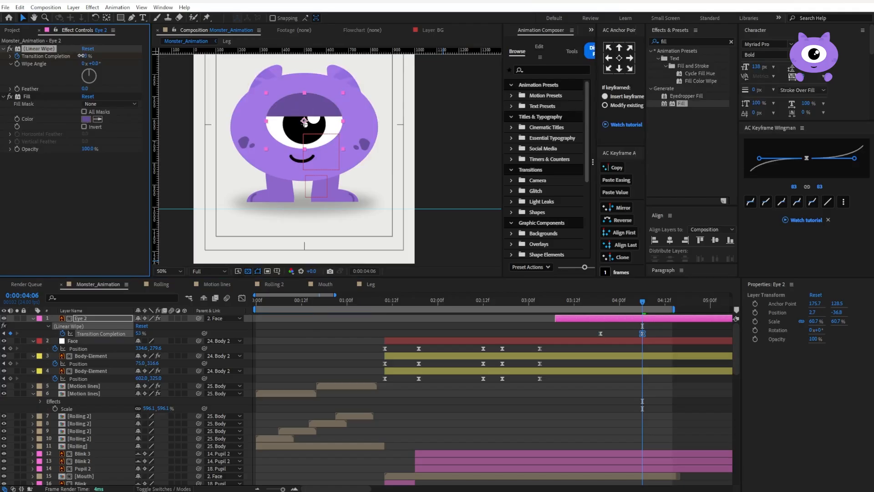
Set the easing of both Transition Completion keyframes to 71 and preview from 0:00:02:17
drag(666, 335, 583, 338)
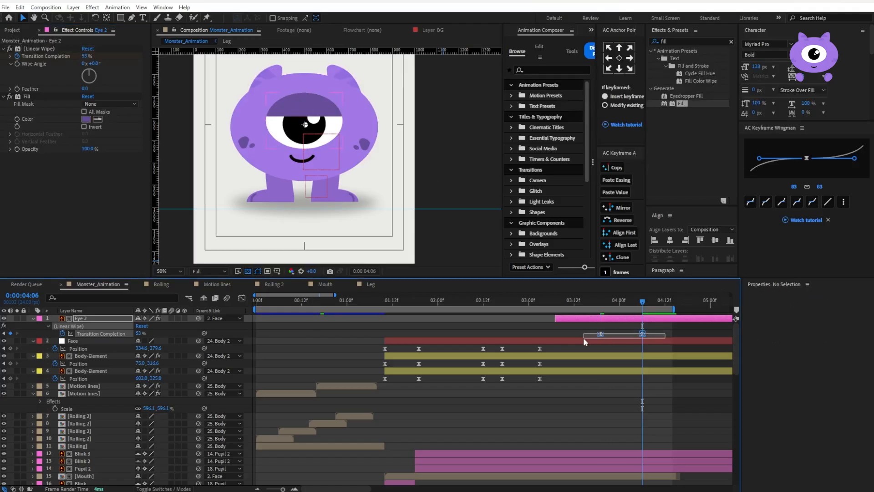
drag(839, 171, 827, 170)
drag(575, 300, 503, 308)
key(space)
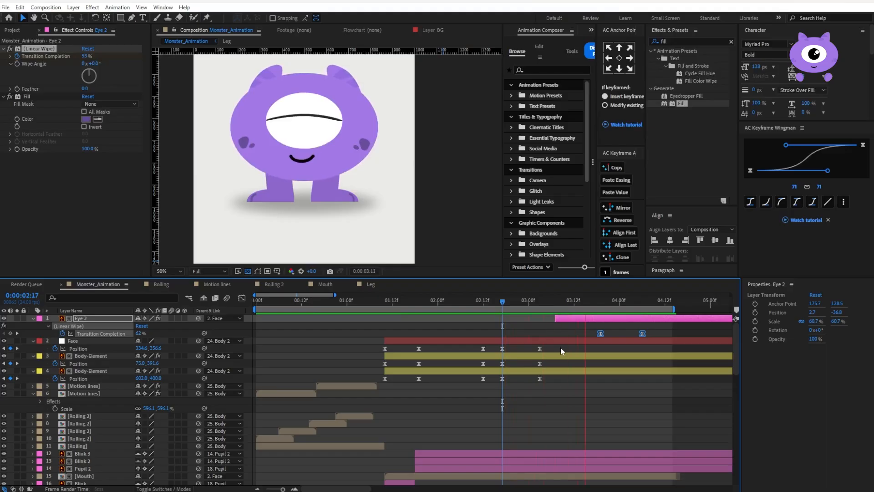
key(space)
Make the Eye copy start at its first Transition Completion keyframe, 0:00:03:19, and preview from 0:00:03:18
drag(555, 318, 601, 319)
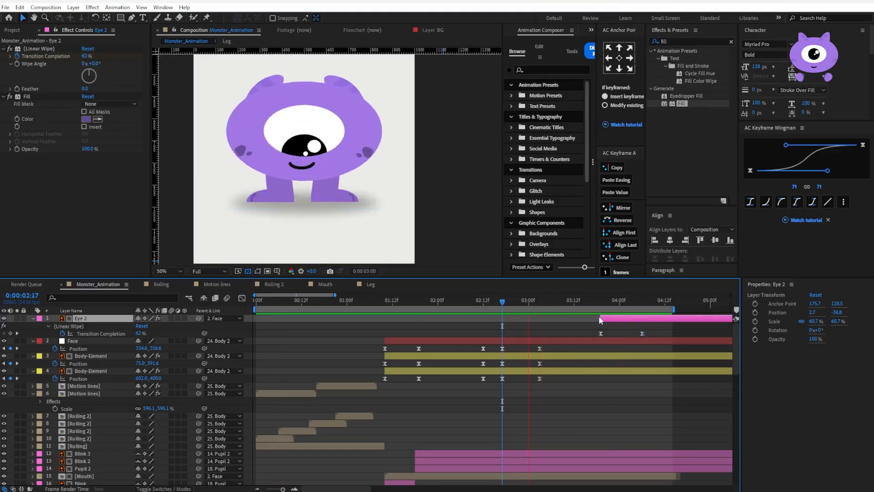
click(597, 301)
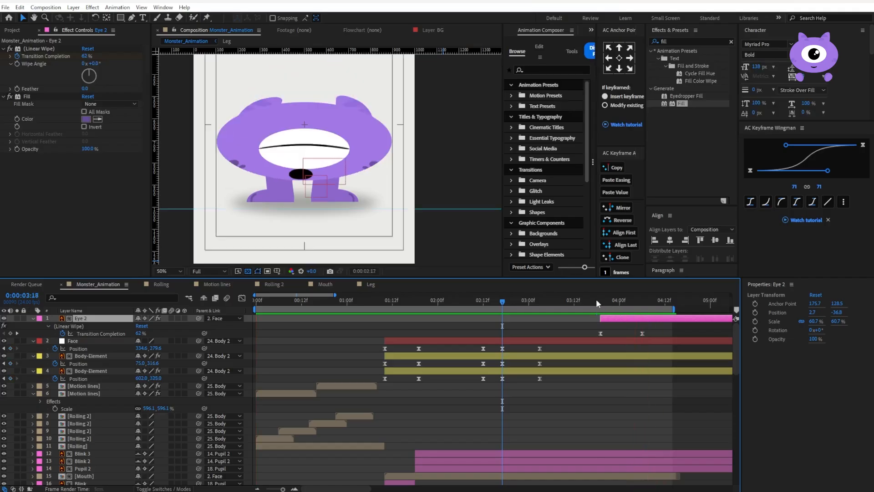
scroll(5, 412, down, 5)
key(space)
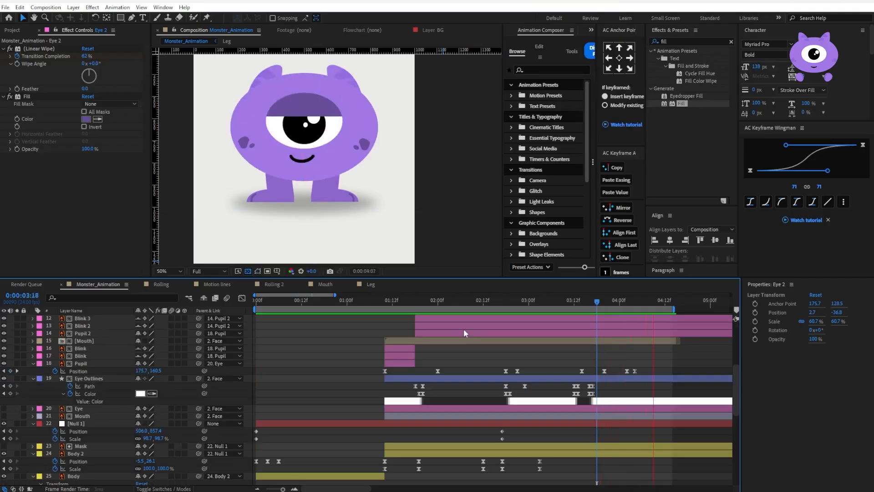
Fit the composition in the viewer, enable time remapping on the Mouth composition layer, extend its duration, and play from the start
click(180, 272)
click(175, 291)
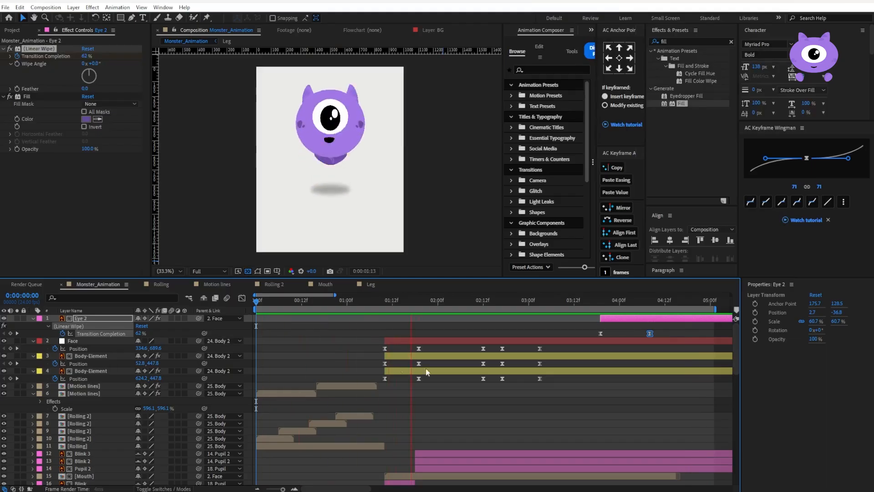
scroll(542, 350, down, 4)
key(space)
right_click(504, 364)
mouse_move(528, 148)
click(647, 187)
key(space)
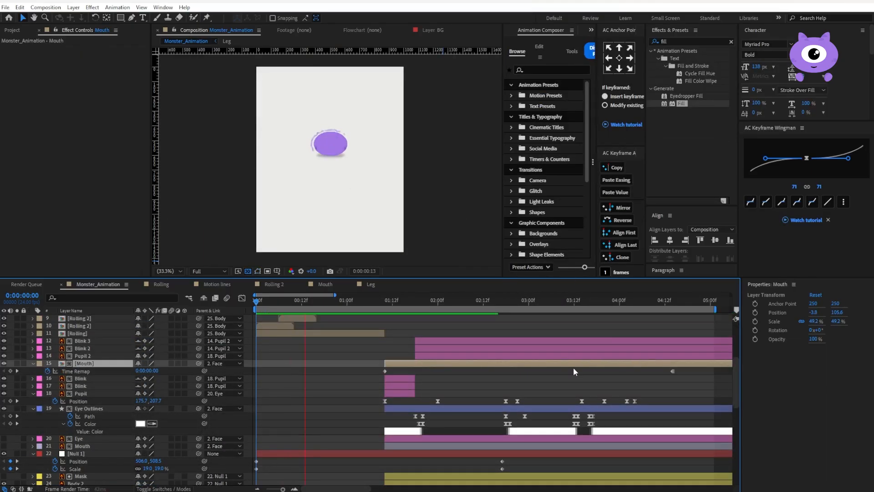